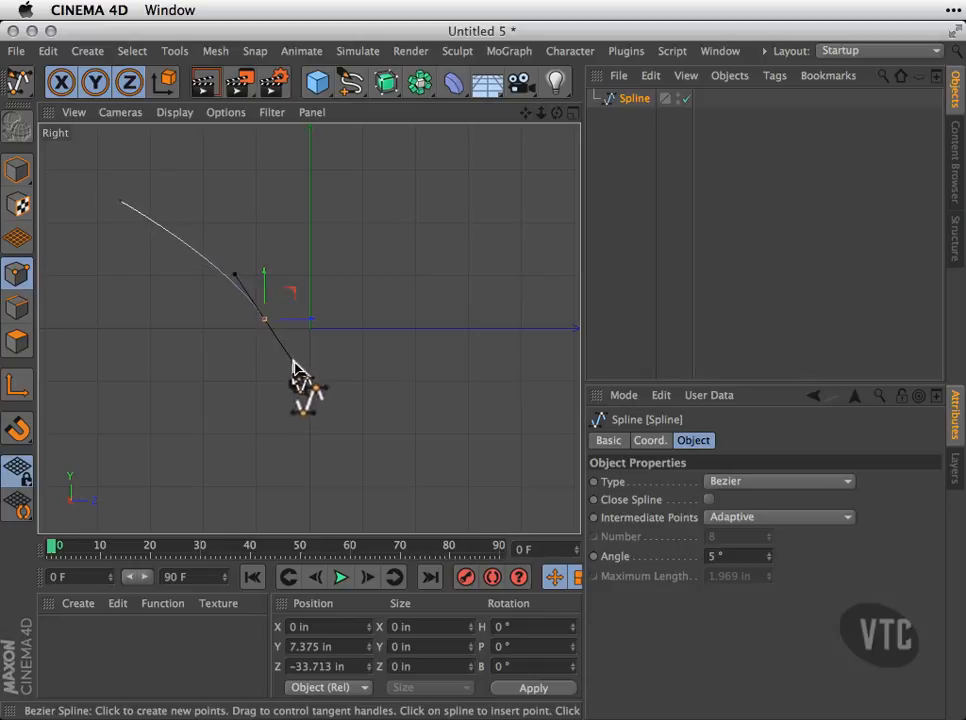
- Finish the S-shaped Bezier spline with a curved end point at about Y −53 in, Z 138 in, and return to the Perspective view
left_click_drag(495, 399, 578, 385)
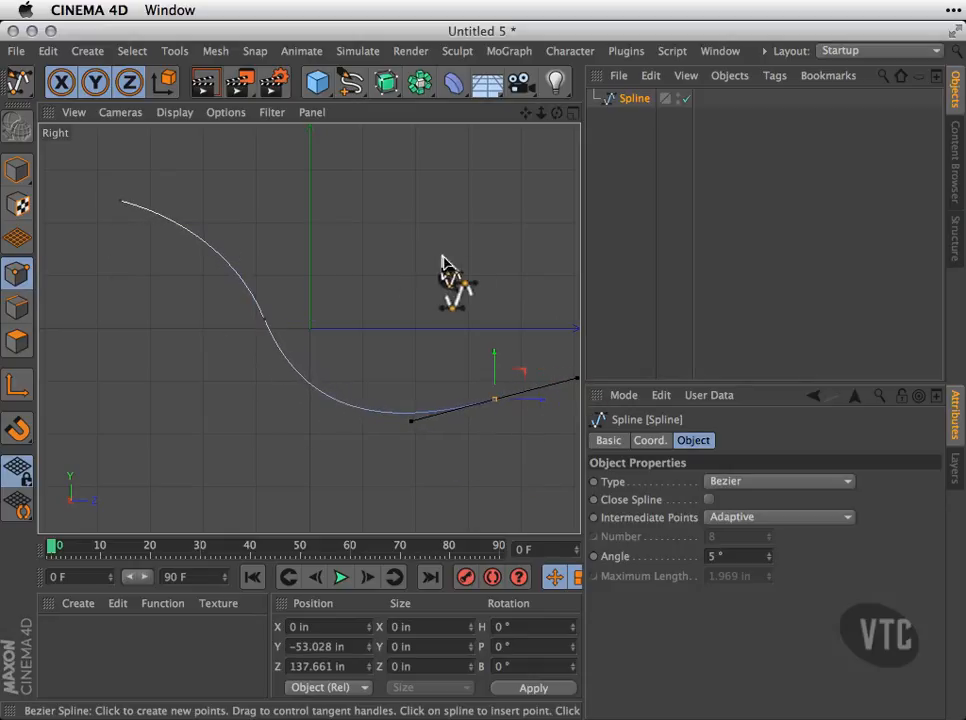
middle_click(434, 262)
middle_click(246, 275)
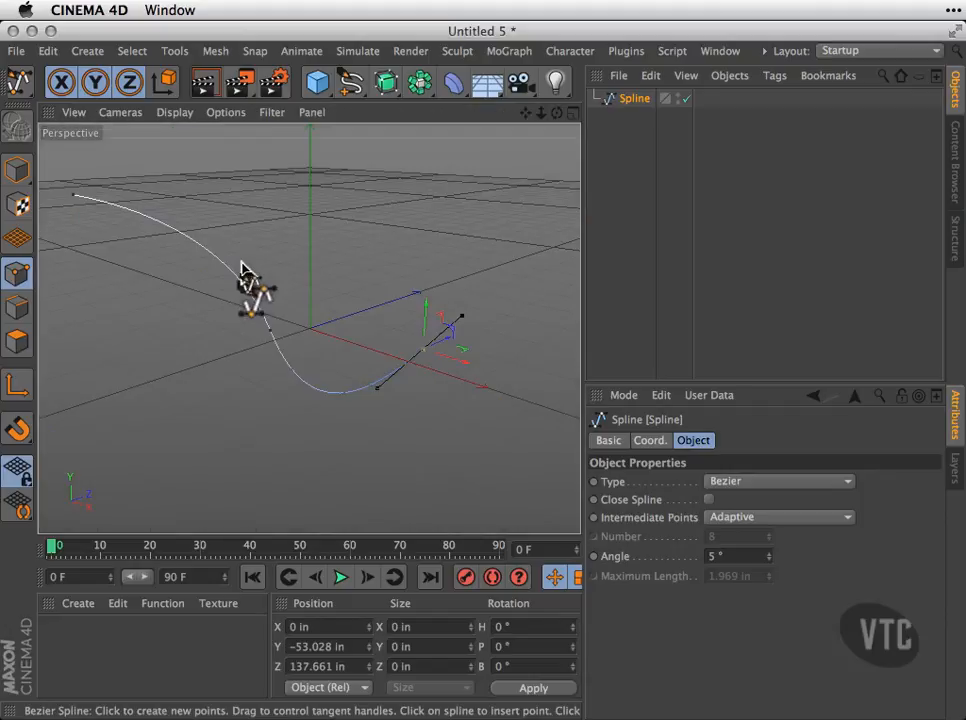
- Add a circle spline, scale it down to a radius of about 5.9 in, and move it back along the Z axis
left_click(348, 84)
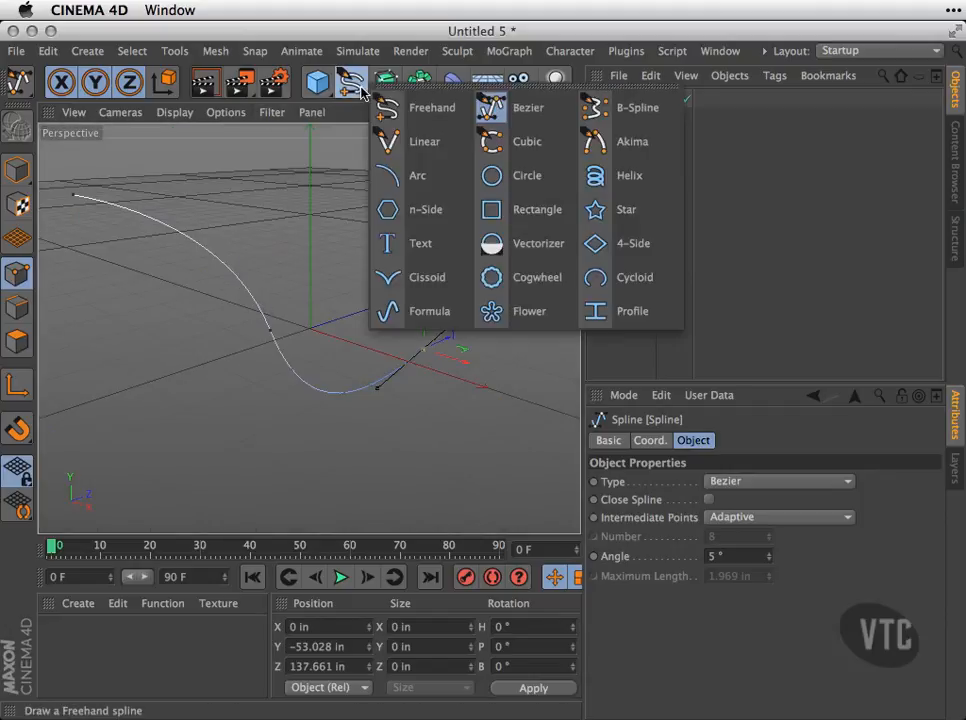
left_click(500, 181)
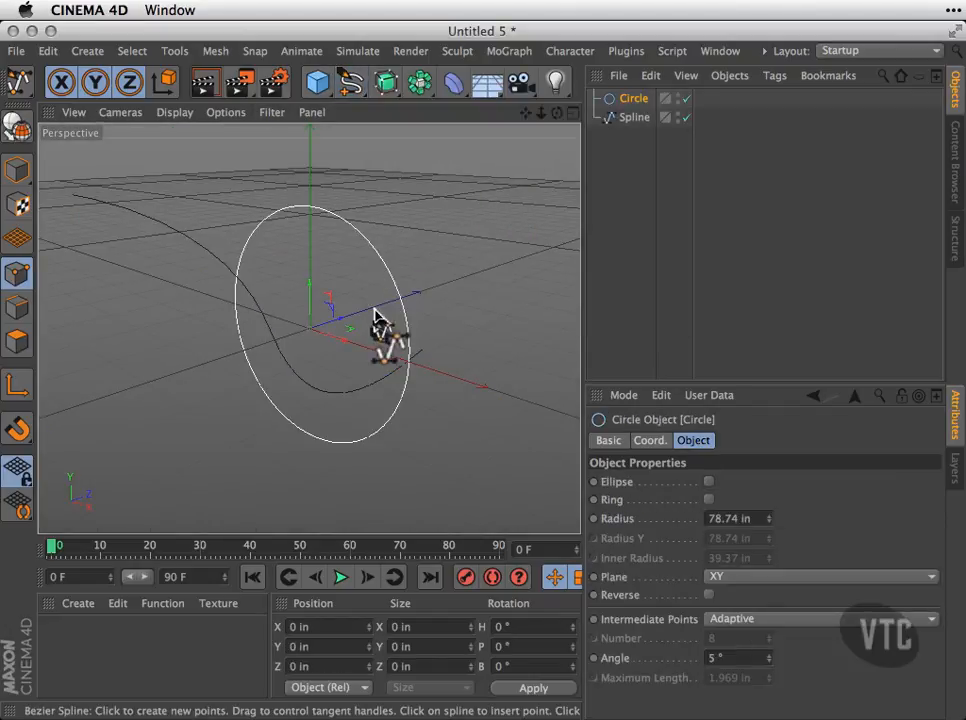
key("t")
left_click_drag(369, 306, 185, 419)
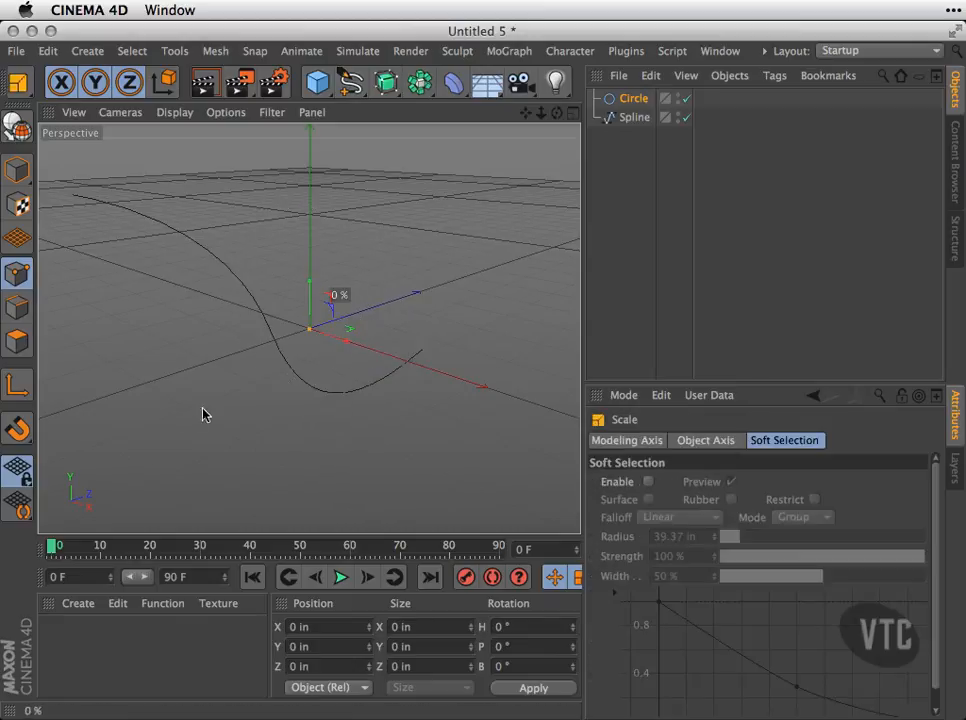
left_click_drag(297, 353, 197, 395)
key("e")
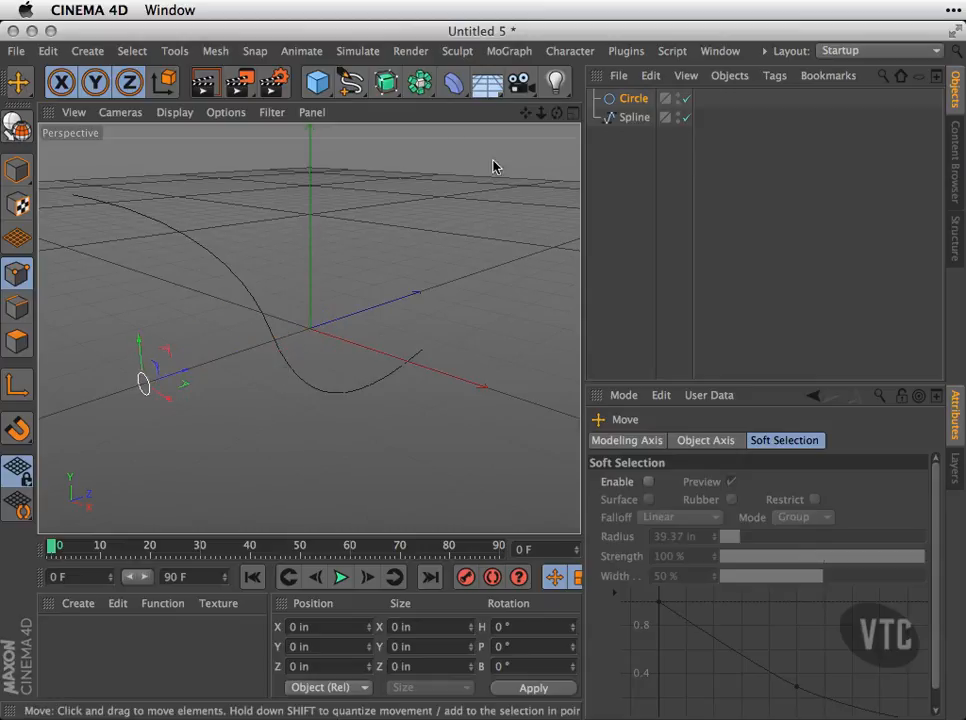
- Add a Sweep object and nest the circle and the spline under it, with the circle above the spline
left_click(393, 92)
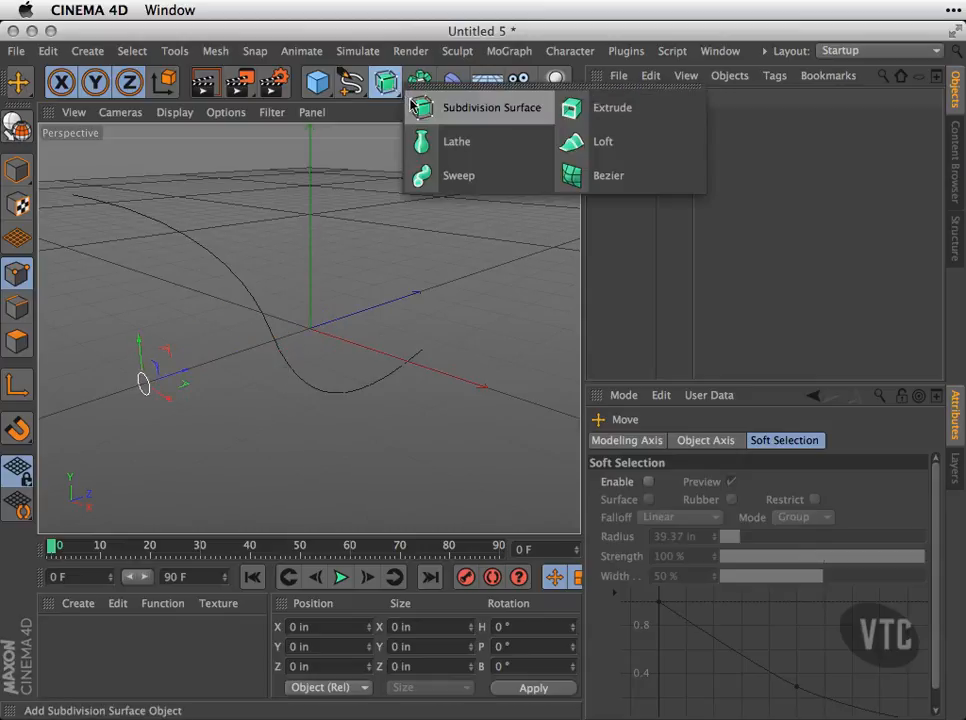
left_click(465, 177)
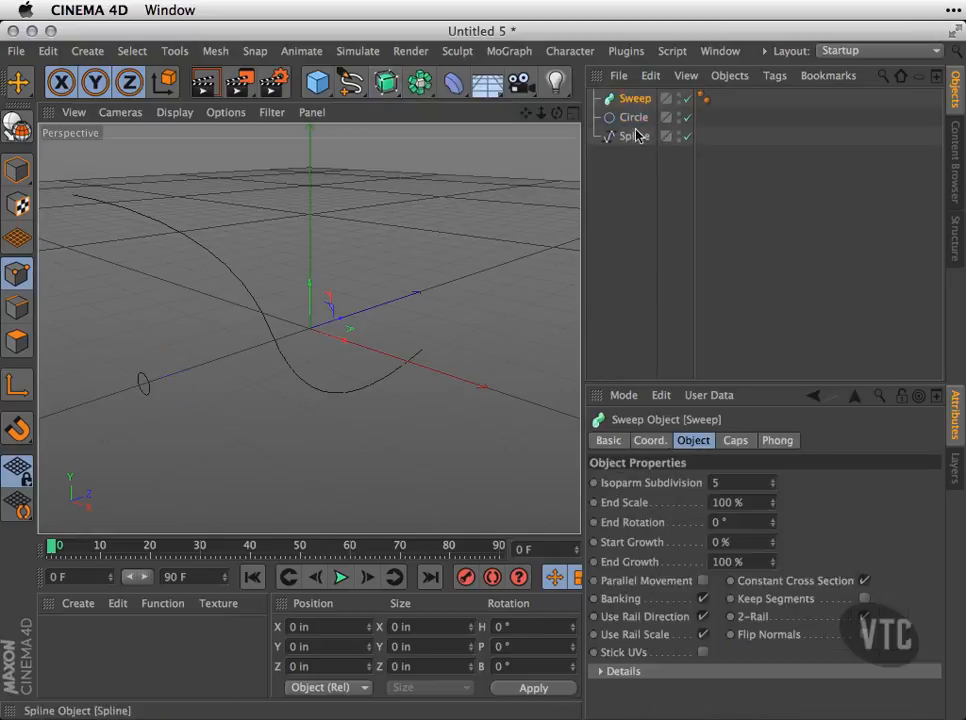
left_click_drag(635, 141, 641, 104)
left_click_drag(330, 304, 340, 330, "alt")
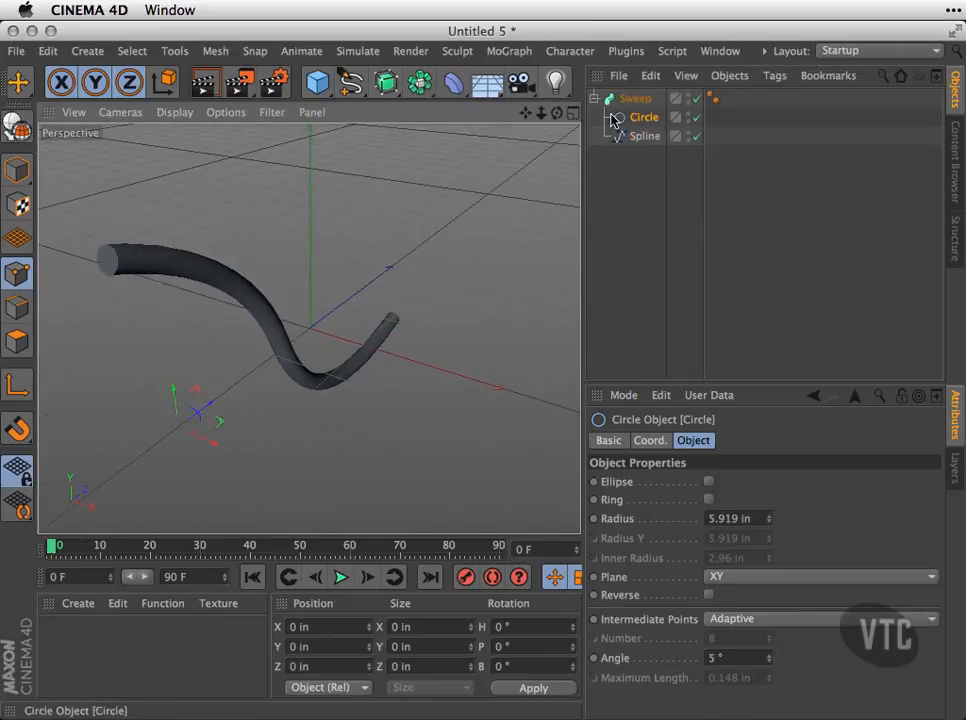
- Rename the Sweep object as rails and collapse its hierarchy
double_click(639, 100)
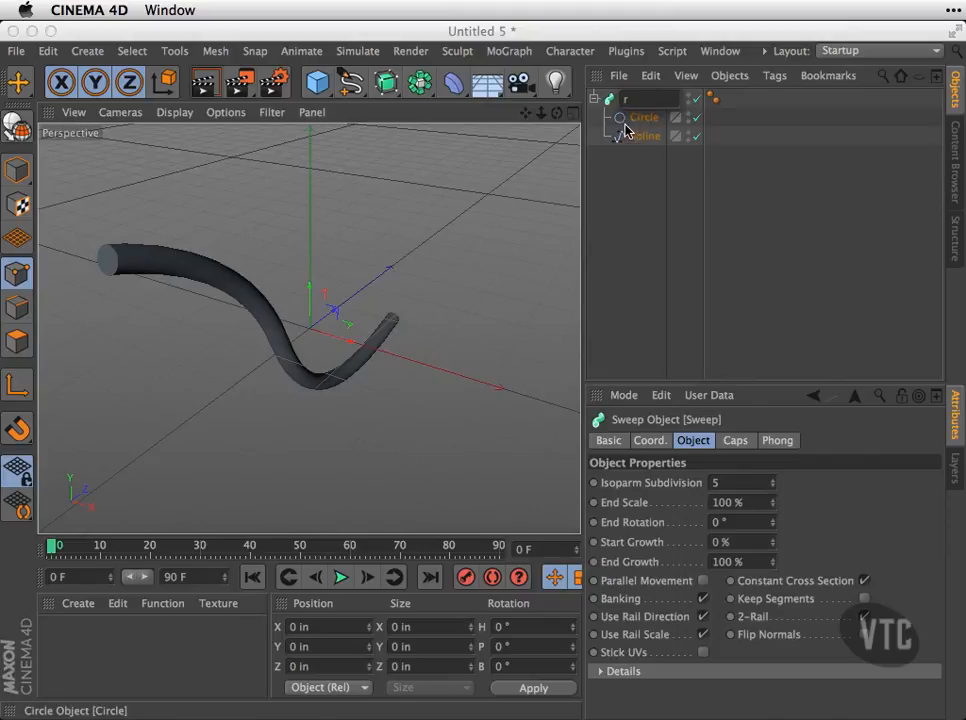
type("rails")
key("Return")
left_click(595, 99)
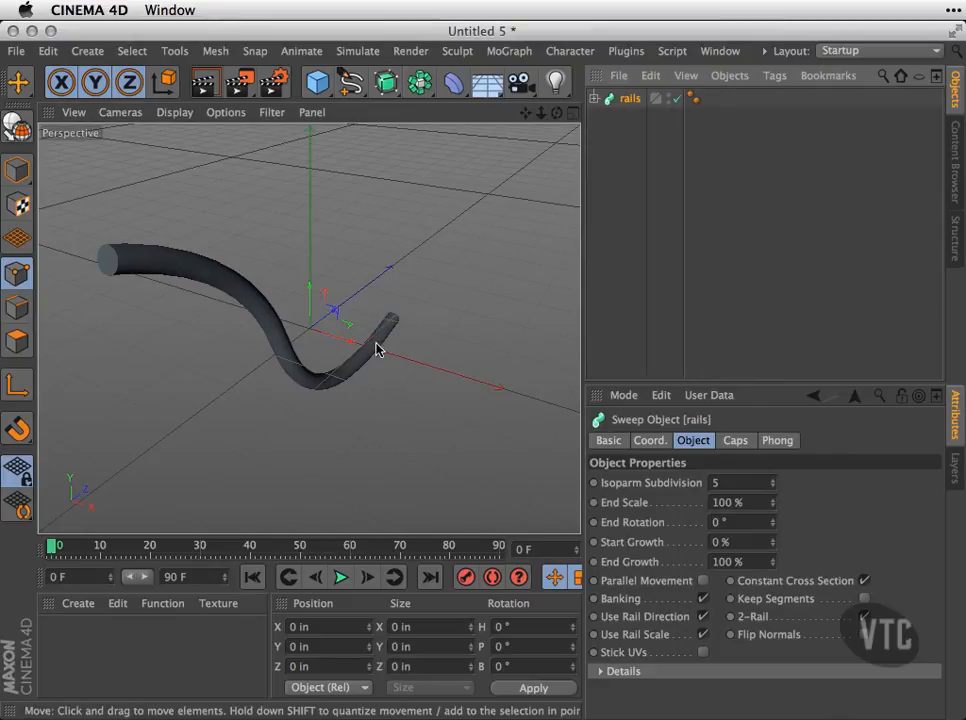
- Place a copy of the rails object beside the original along the X axis
left_click_drag(360, 334, 478, 384, "ctrl")
left_click_drag(345, 403, 240, 434, "alt")
left_click_drag(231, 287, 193, 481, "alt")
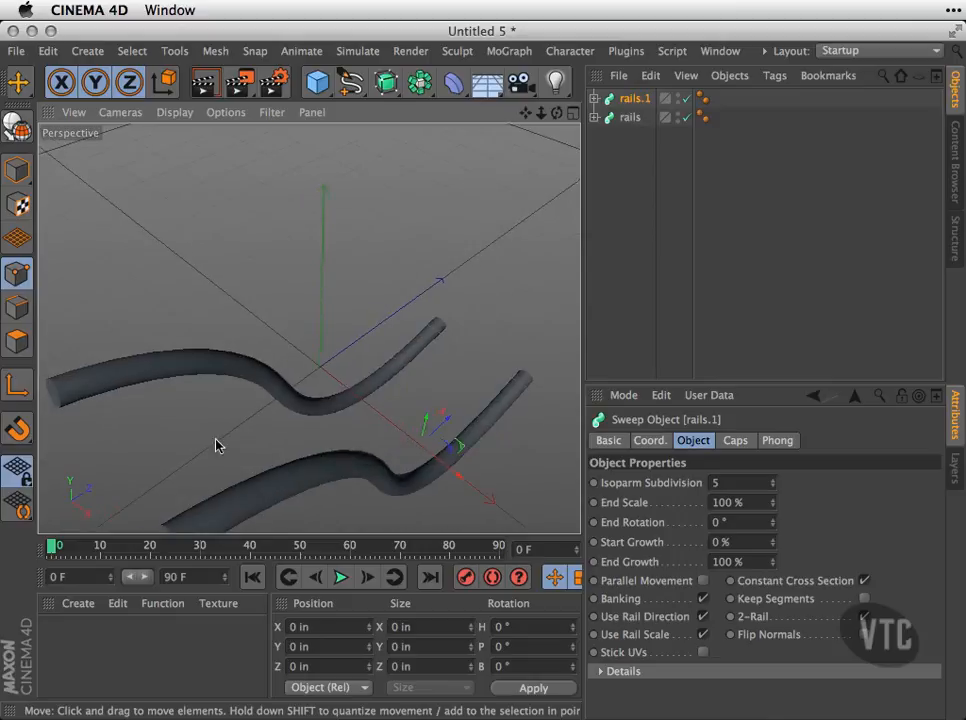
left_click_drag(396, 426, 376, 331, "alt")
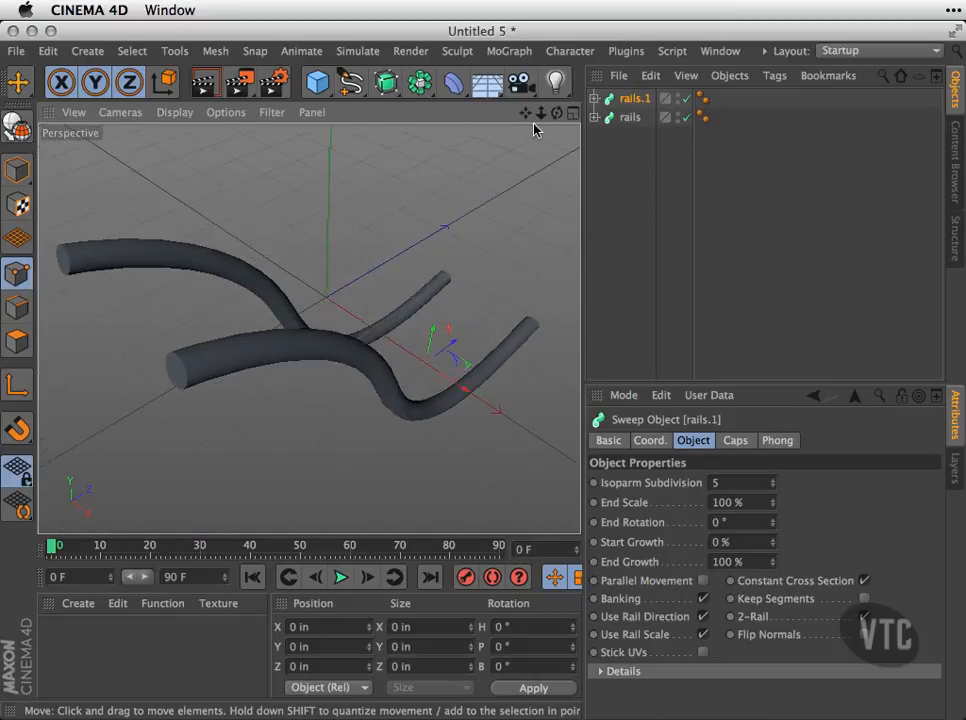
- In the Front view, start a Bezier spline wrapping over the first rail's upper end, reaching about X 10.4 in, Y 91.4 in
mouse_move(356, 86)
left_mouse_down()
mouse_move(428, 112)
mouse_move(499, 110)
left_mouse_up()
left_click_drag(297, 448, 362, 302, "alt")
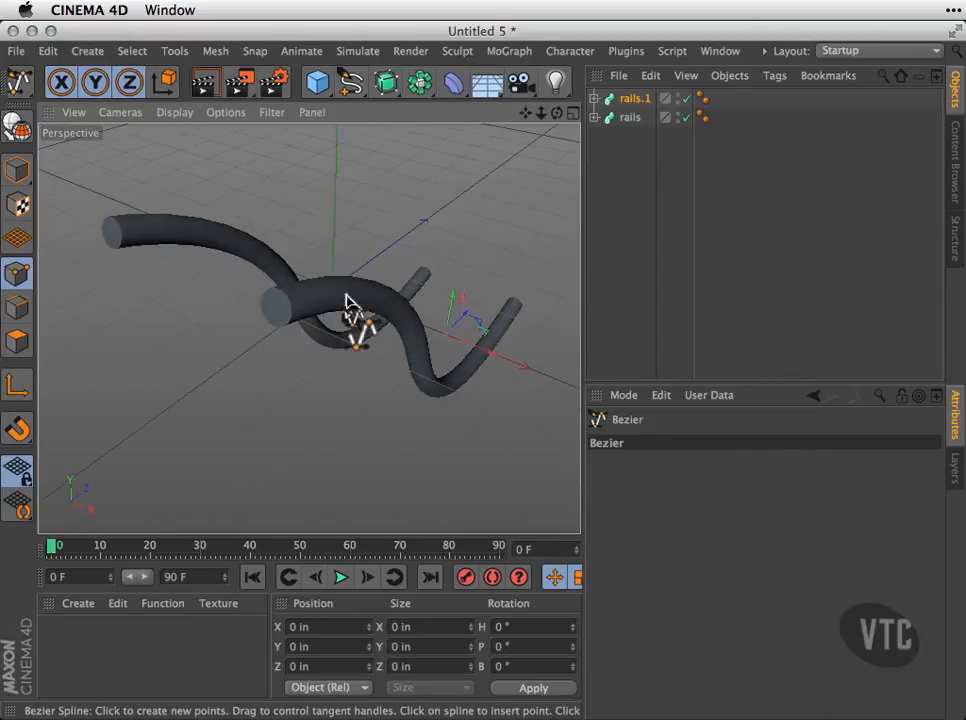
middle_click(371, 243)
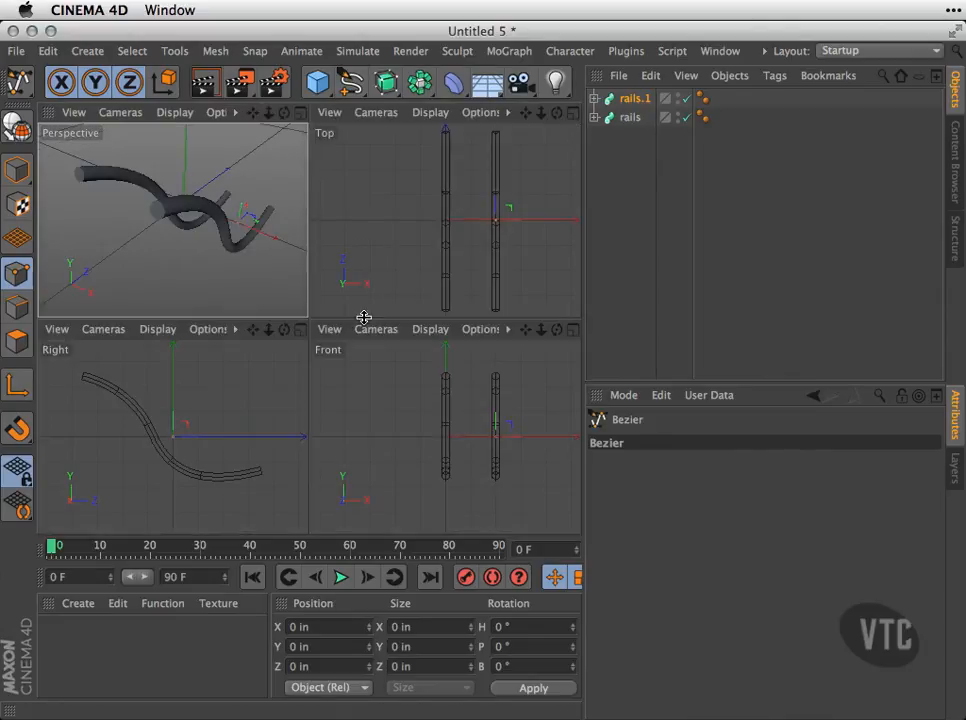
middle_click(418, 405)
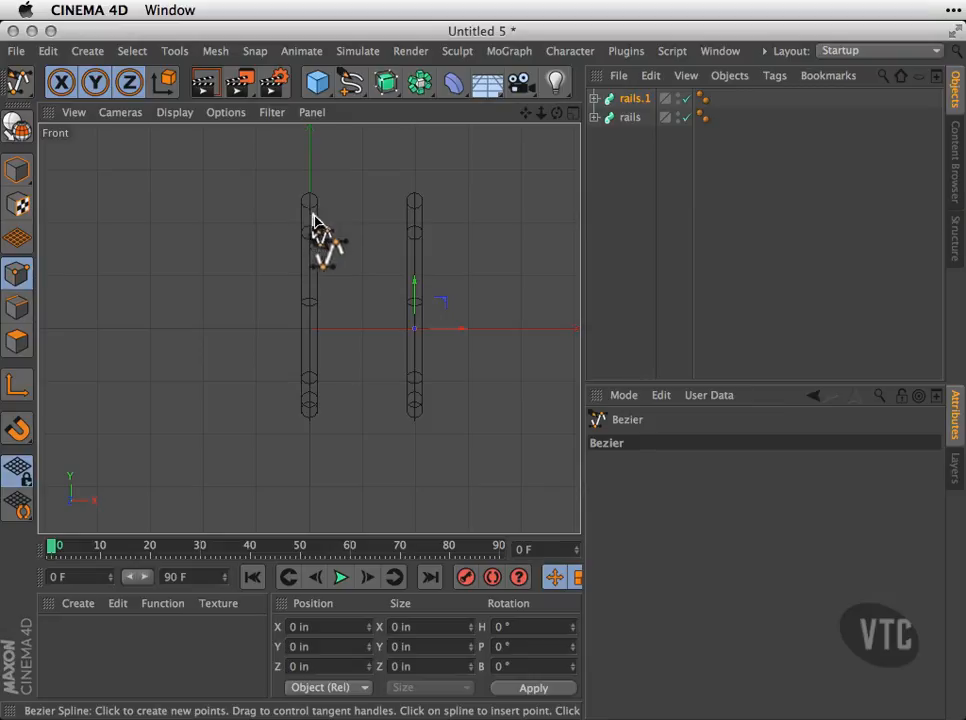
mouse_move(340, 192)
right_mouse_down("alt")
mouse_move(446, 213)
mouse_move(590, 262)
right_mouse_up("alt")
mouse_move(403, 305)
middle_mouse_down("alt")
mouse_move(276, 338)
mouse_move(345, 303)
middle_mouse_up("alt")
right_click_drag(349, 289, 384, 278, "alt")
middle_click_drag(387, 283, 460, 287, "alt")
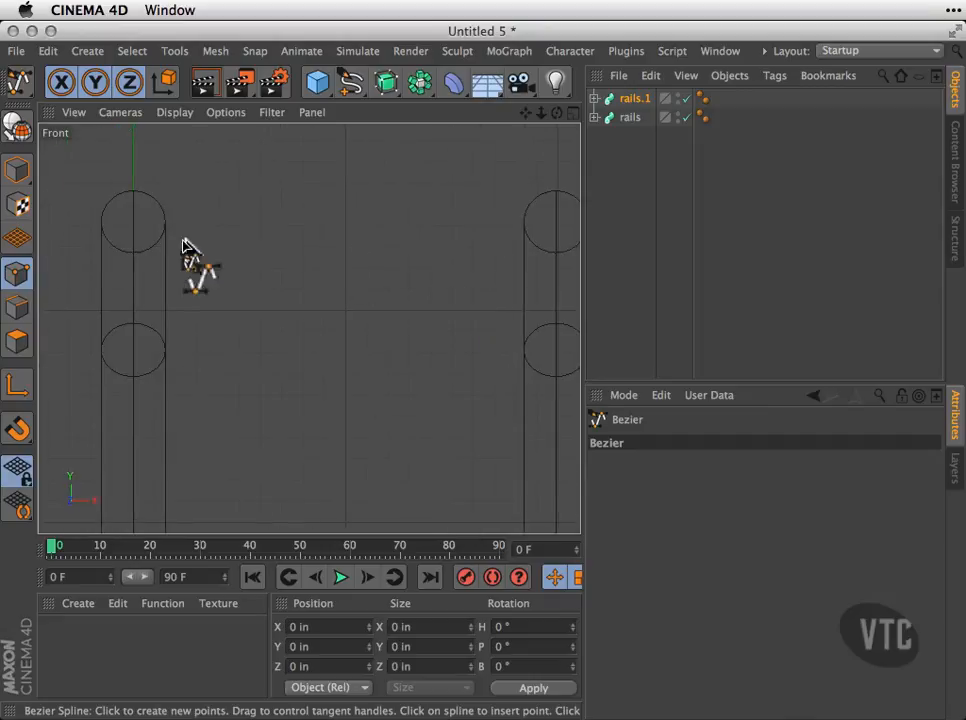
left_click(104, 239)
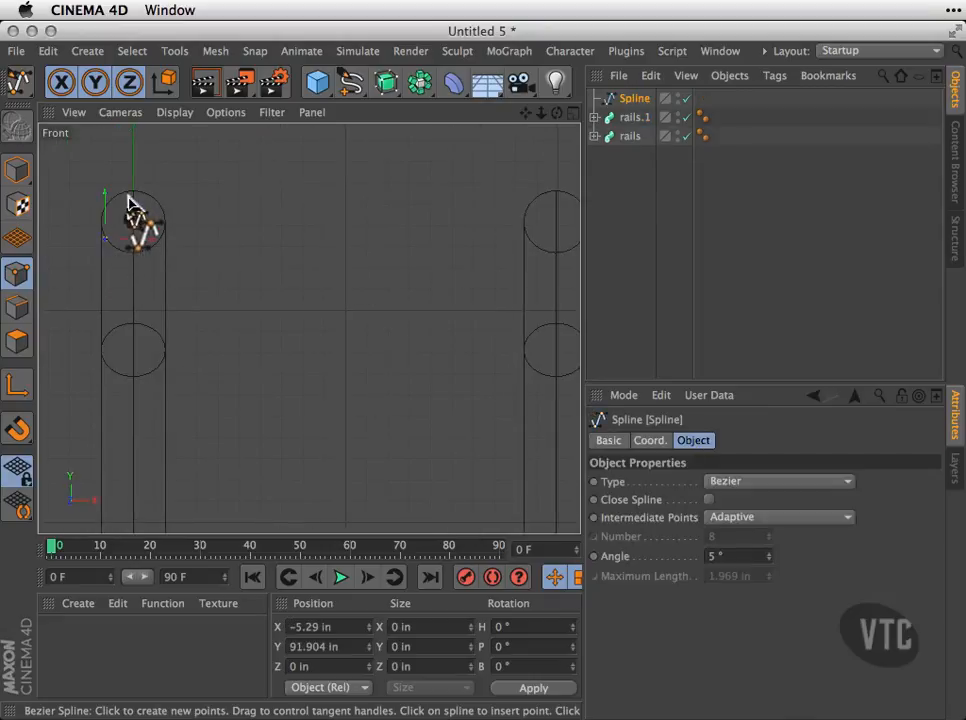
left_click_drag(131, 190, 166, 190)
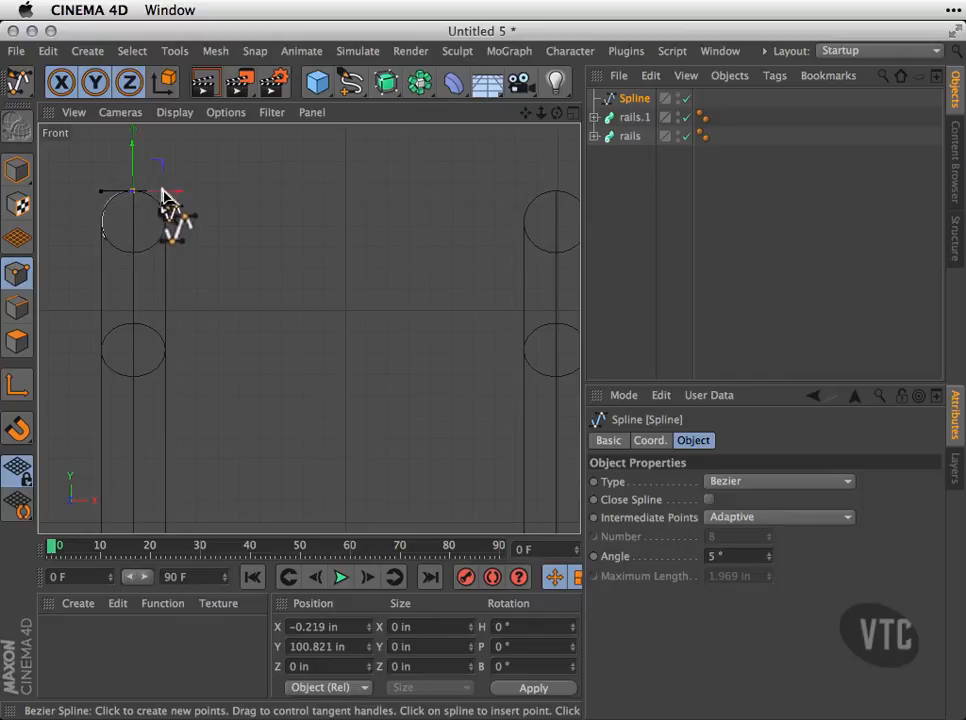
left_click(166, 221)
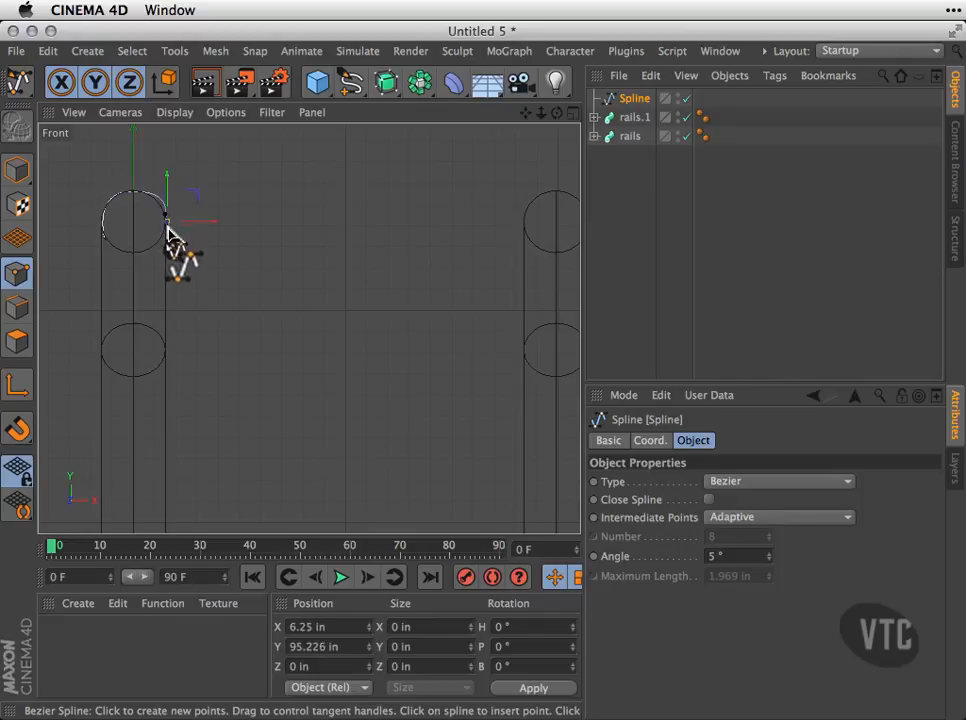
left_click(190, 242)
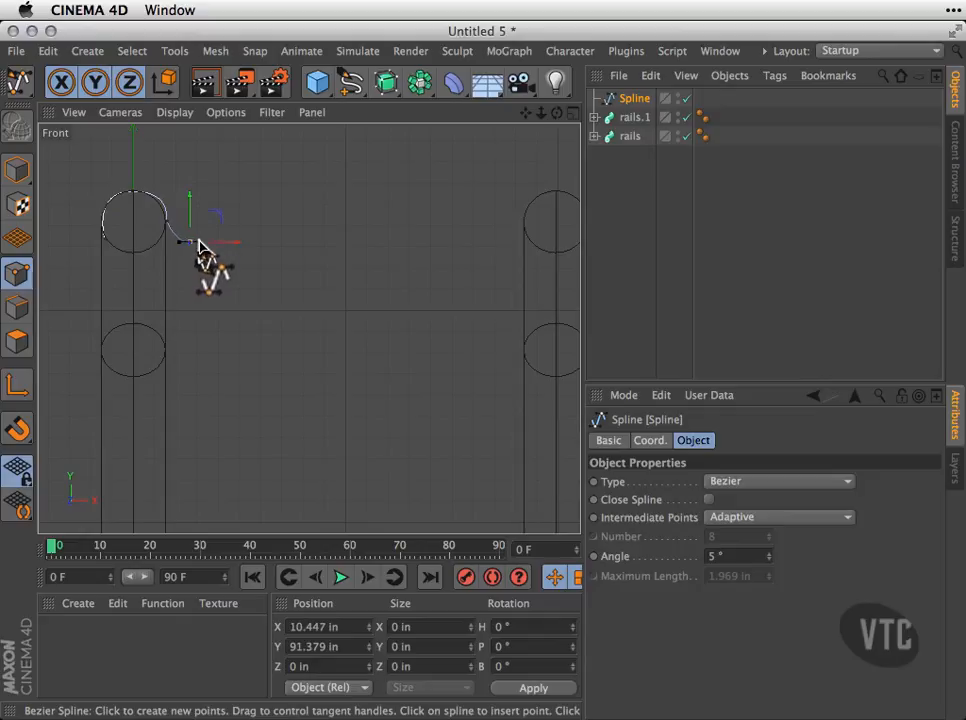
- Continue the spline through a sagging midpoint at about X 40 in, Y 85 in, then over and around the second rail, ending beneath it
left_click_drag(346, 276, 373, 277)
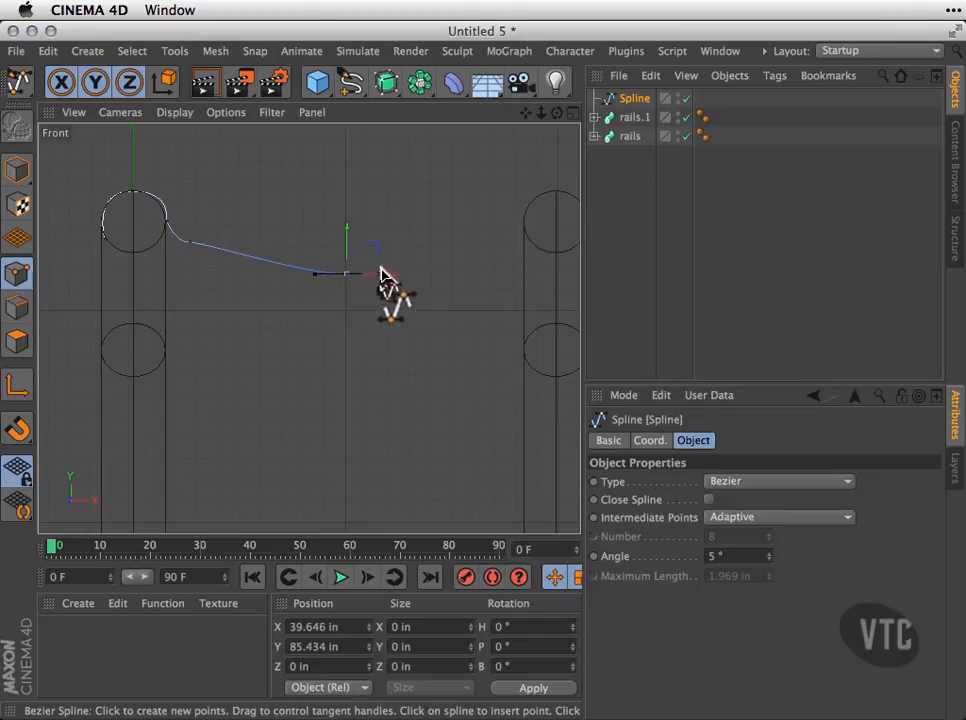
left_click_drag(501, 229, 492, 240)
middle_click_drag(423, 279, 346, 300, "alt")
left_click_drag(480, 215, 505, 216)
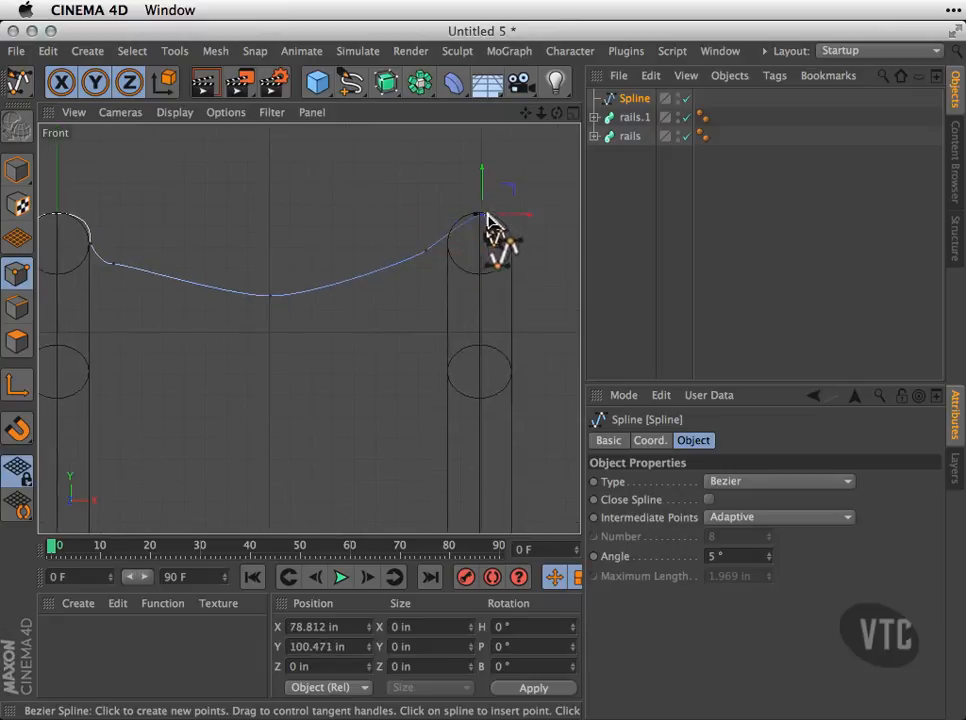
left_click(514, 248)
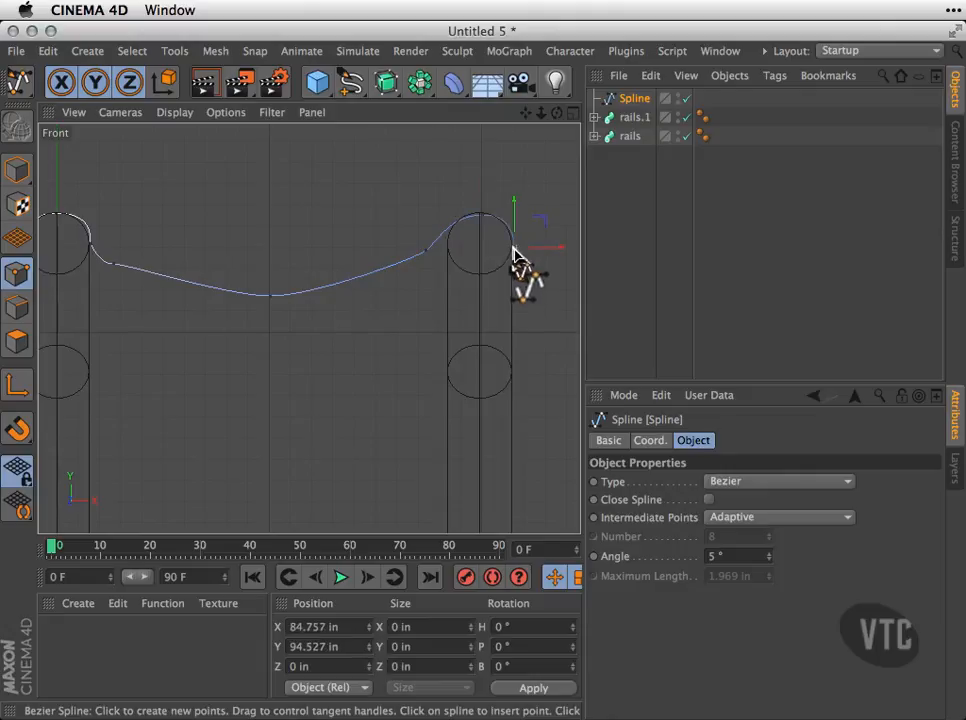
middle_click_drag(426, 322, 468, 342, "alt")
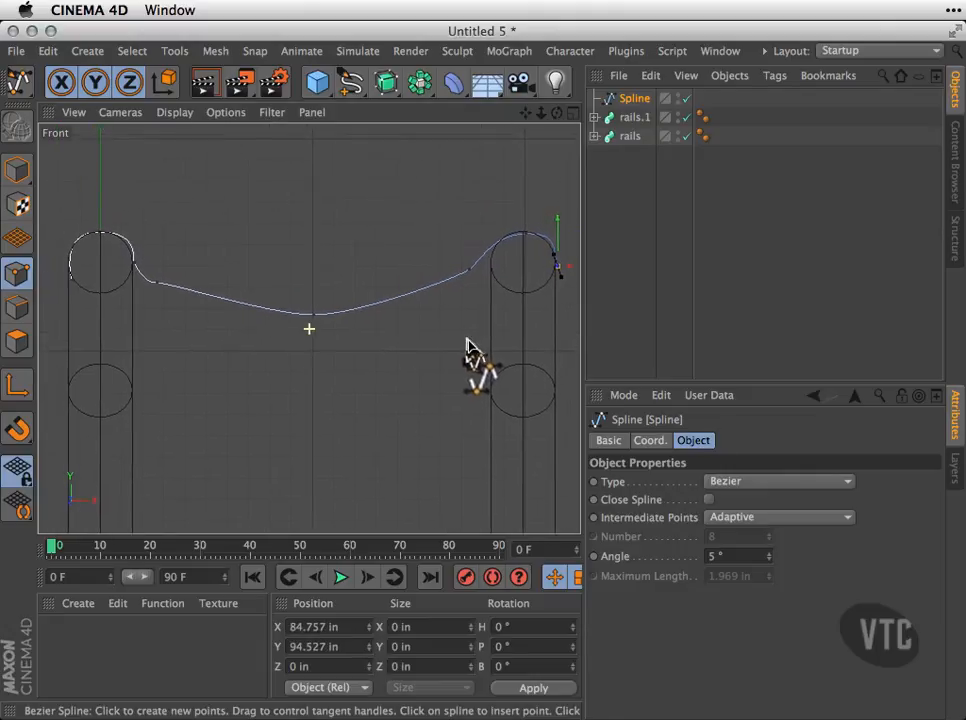
left_click(527, 296)
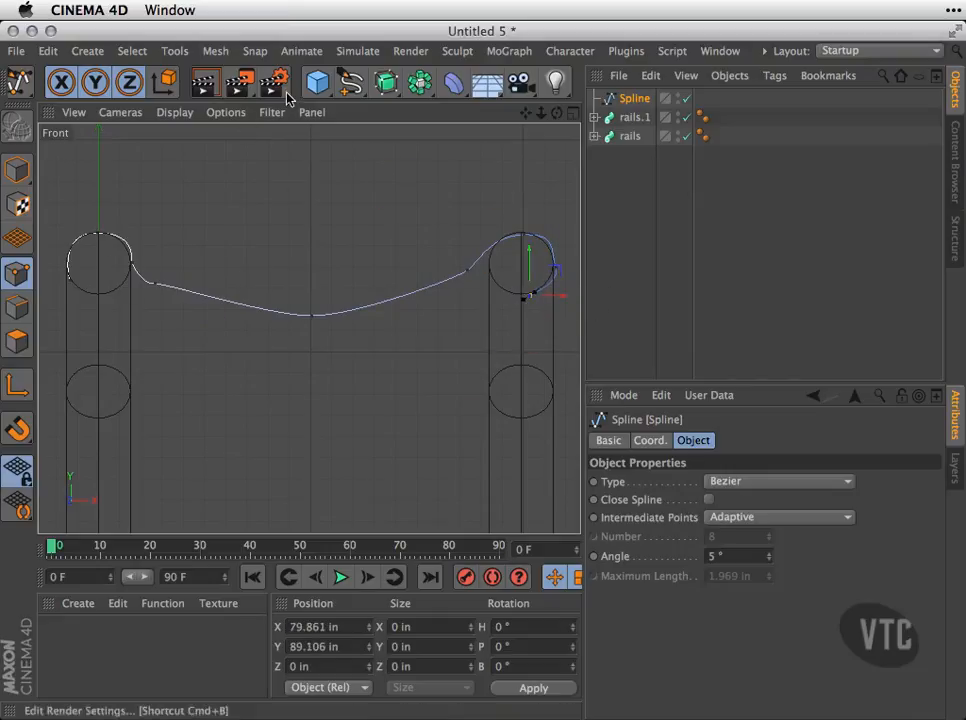
- With the Move tool, raise the point above the first rail to about Y 101.2 in and refit the adjacent curve and tangents
left_click_drag(296, 94, 556, 68)
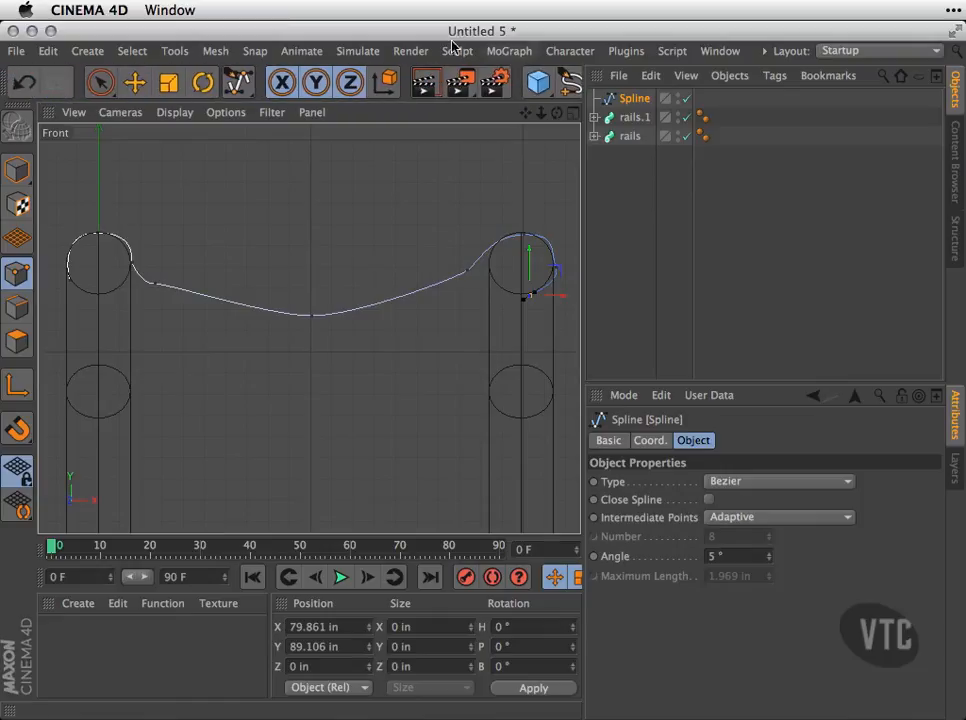
left_click(141, 86)
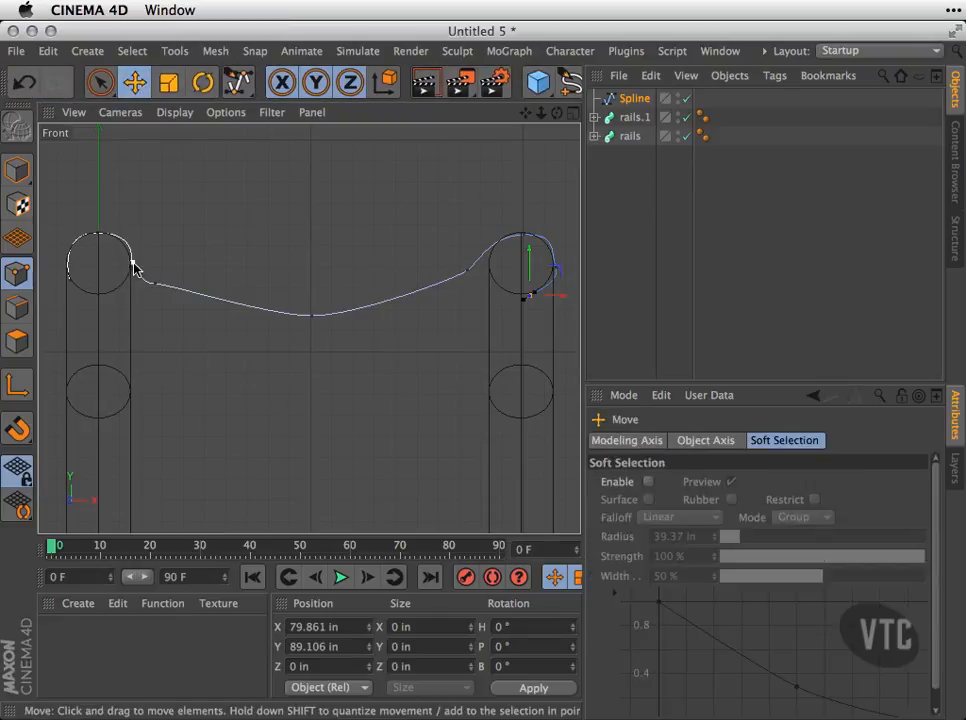
left_click_drag(134, 222, 101, 238)
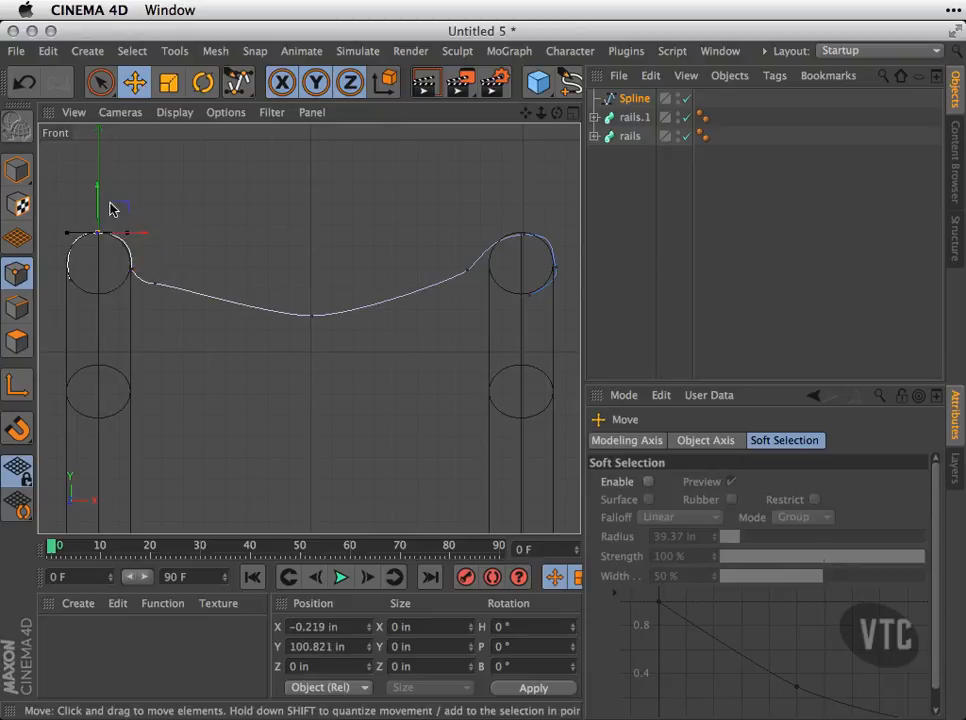
left_click_drag(97, 190, 99, 190)
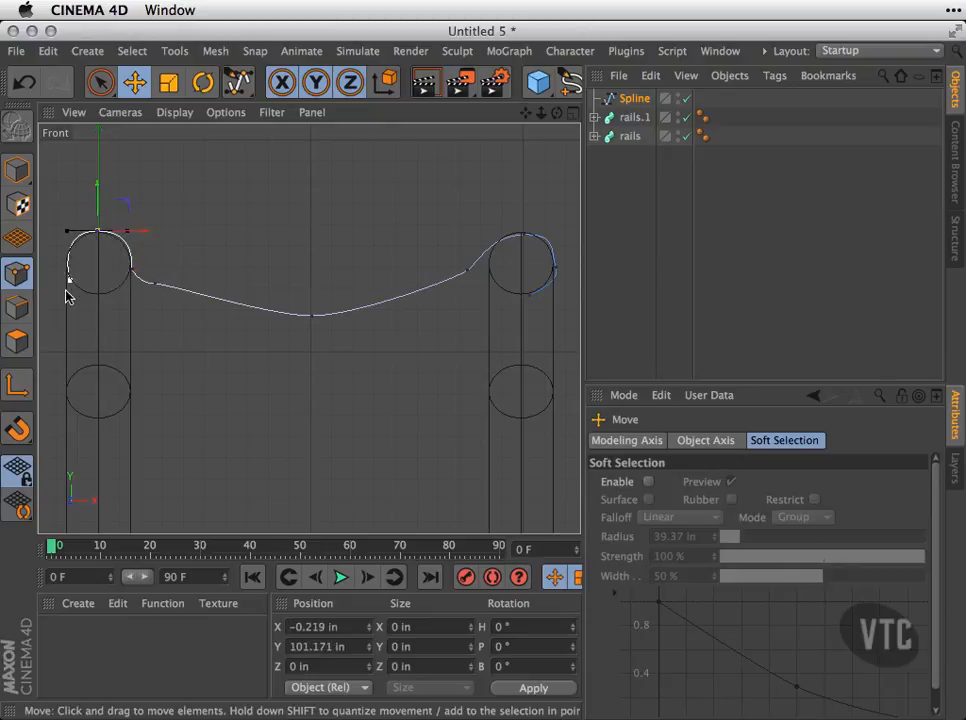
left_click_drag(119, 280, 113, 287)
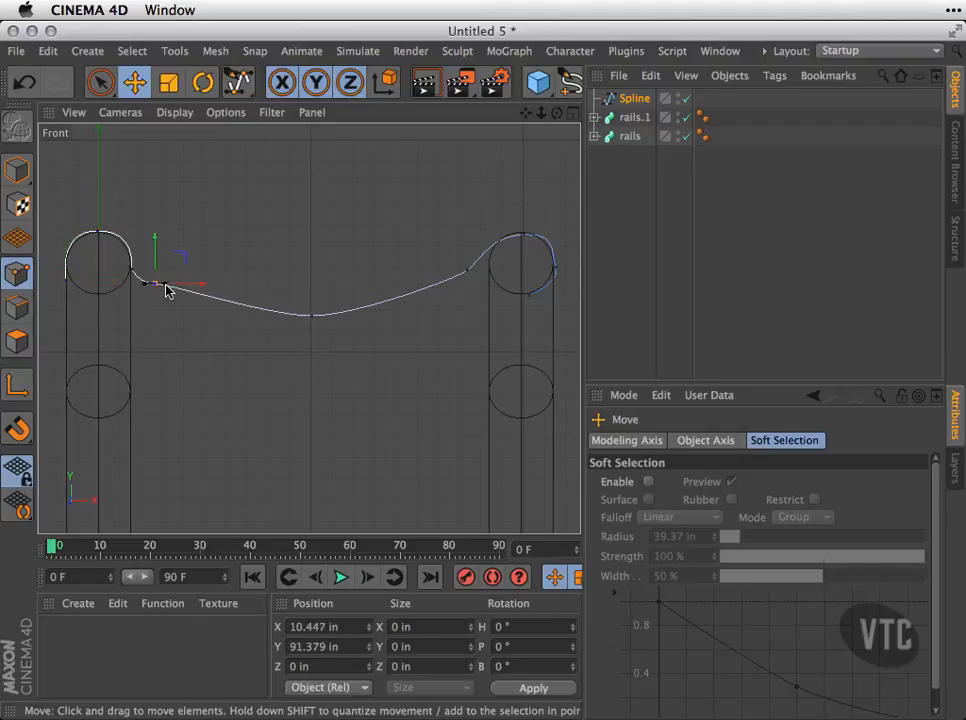
mouse_move(171, 303)
left_mouse_down()
mouse_move(179, 367)
mouse_move(177, 320)
left_mouse_up()
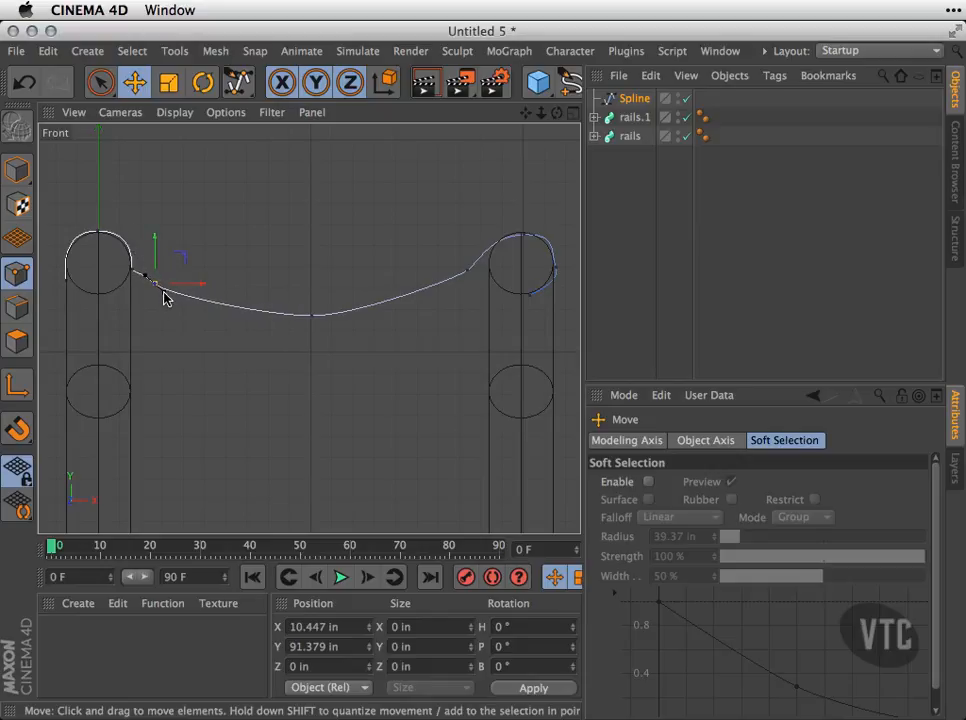
- Raise the spline point above the second rail slightly and lower the point on that rail's outer side to about Y 92.8 in
left_click(468, 271)
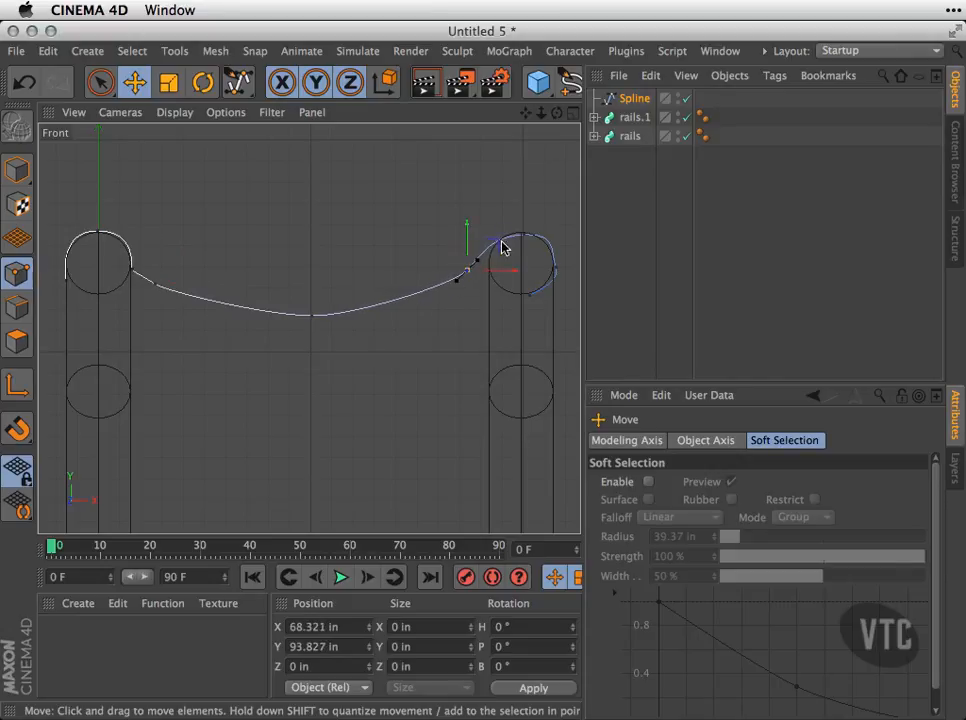
left_click_drag(533, 232, 527, 188)
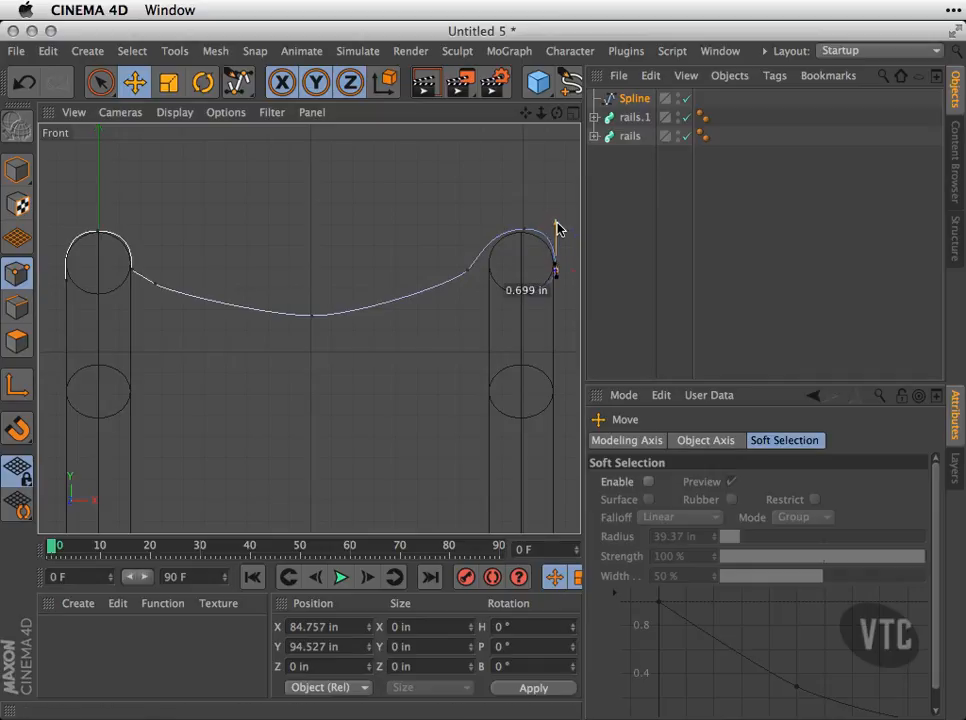
left_click_drag(559, 238, 557, 272)
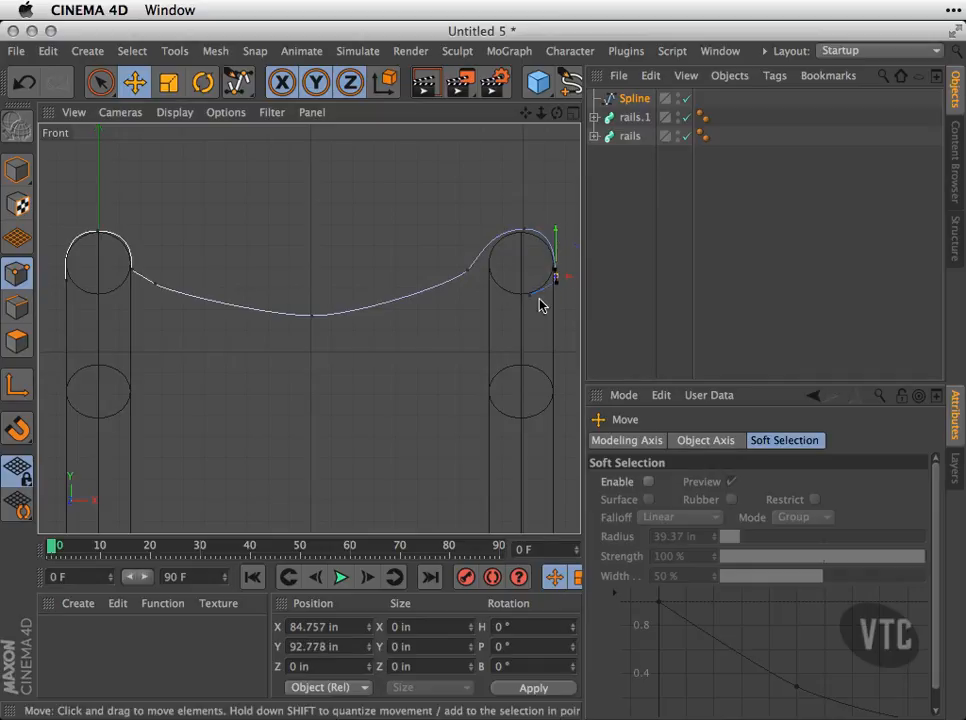
- Raise the spline point on the second rail's outer side to about Y 94.4 in
left_click(531, 296)
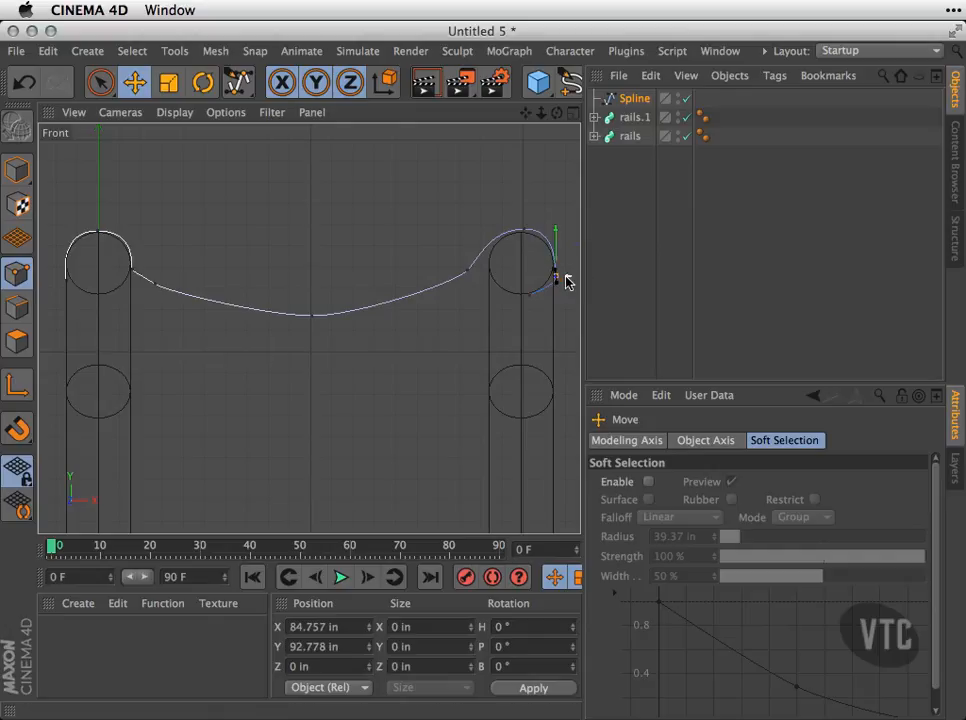
left_click_drag(573, 282, 561, 282)
double_click(558, 282)
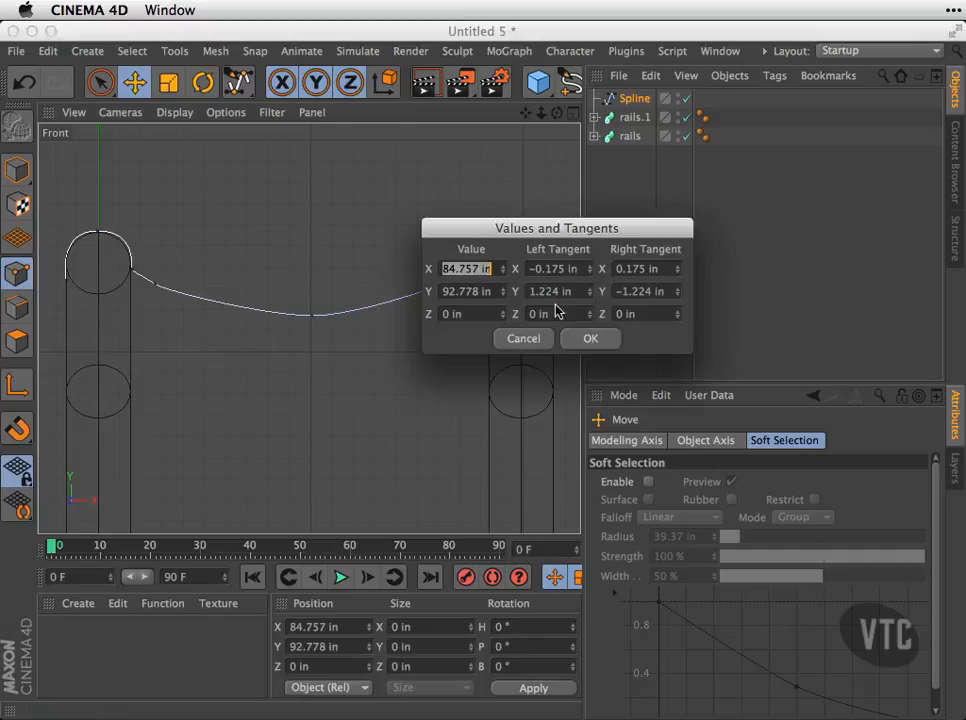
left_click(538, 337)
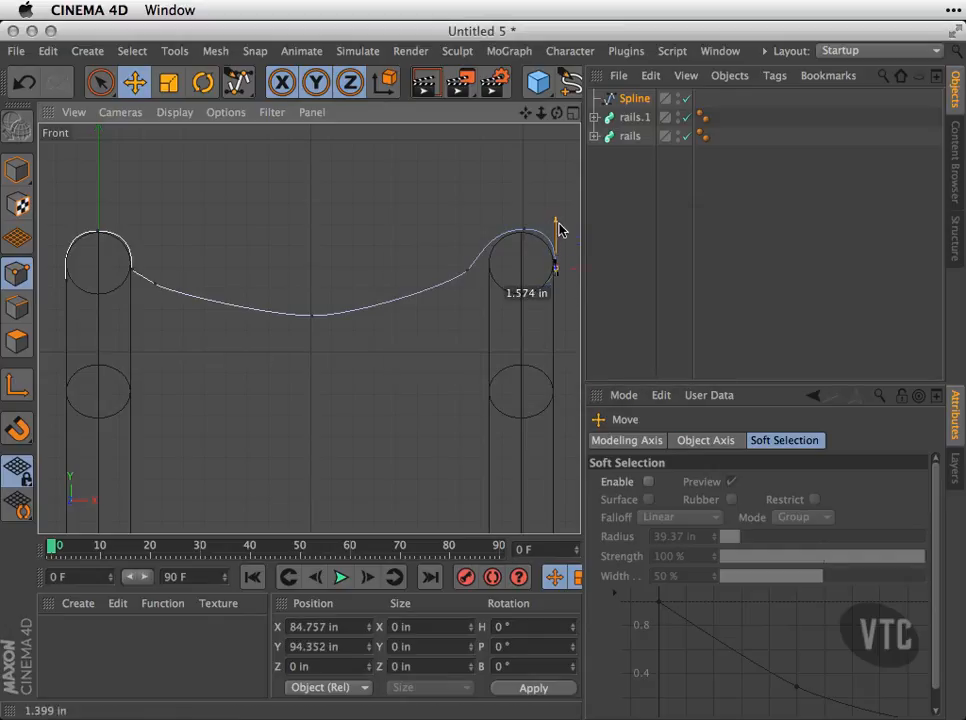
left_click_drag(559, 229, 549, 232)
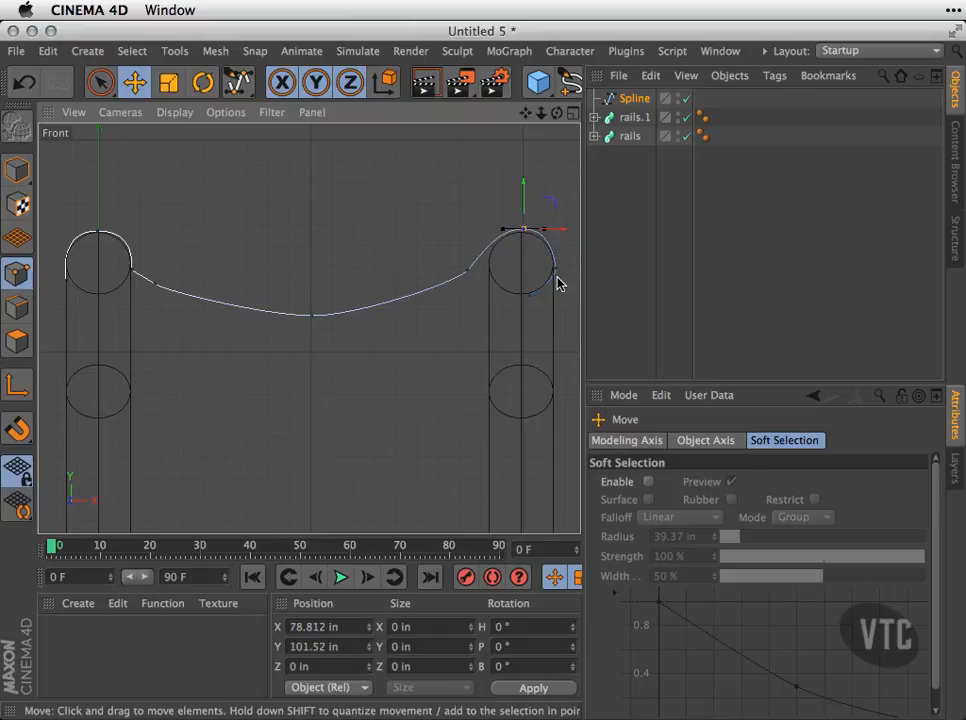
- In the Perspective view, shift only the spline's object axis to the curve's sagging middle, about X 40.6 in, Y 86 in
key("F1")
left_click_drag(390, 356, 425, 335, "alt")
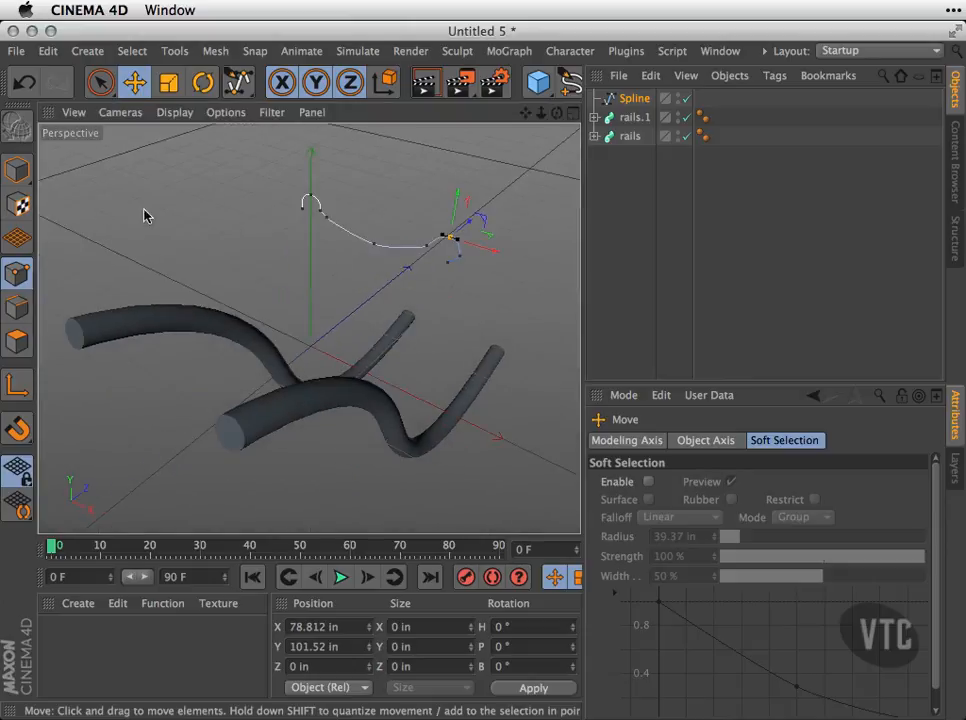
left_click(24, 170)
left_click(73, 192)
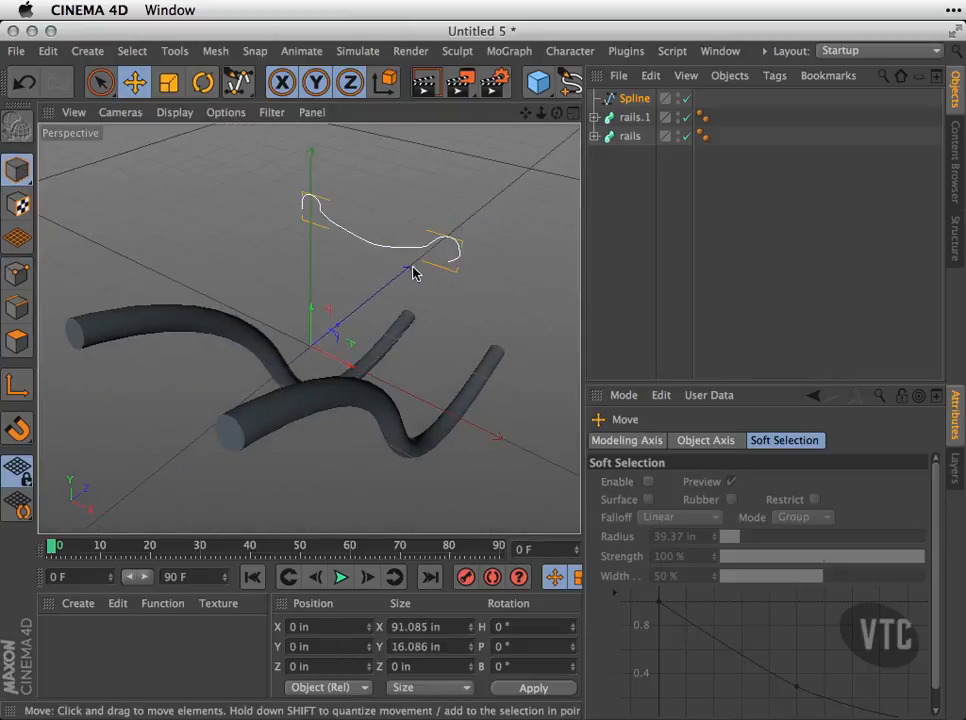
mouse_move(392, 282)
left_mouse_down("alt")
mouse_move(500, 254)
mouse_move(334, 341)
left_mouse_up("alt")
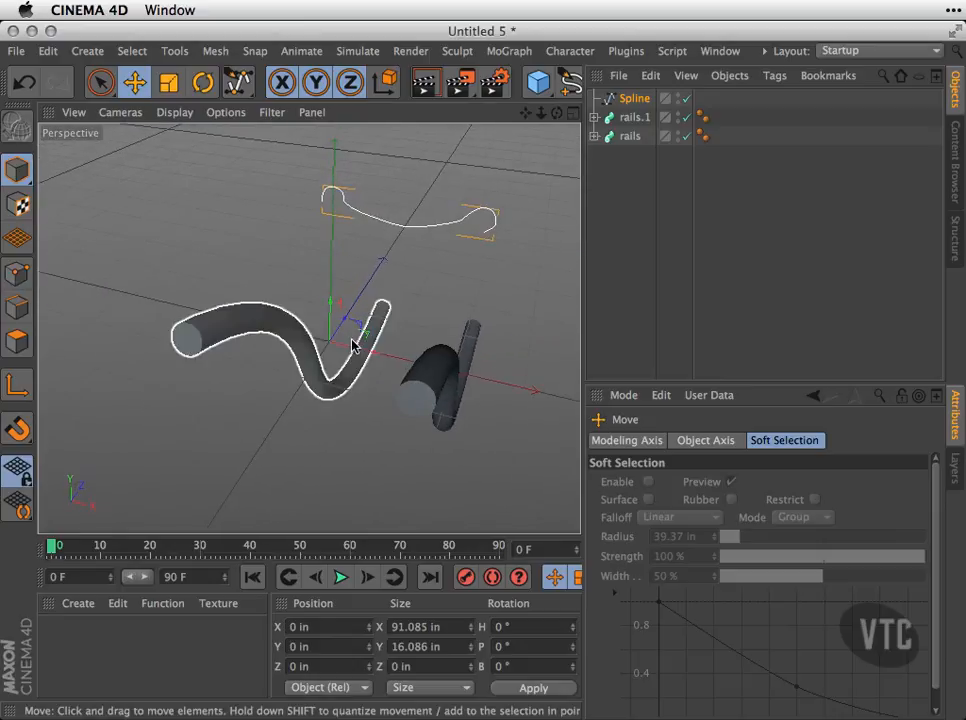
left_click(18, 386)
left_click_drag(382, 351, 443, 377)
left_click_drag(395, 323, 415, 186)
left_click_drag(431, 267, 190, 330, "alt")
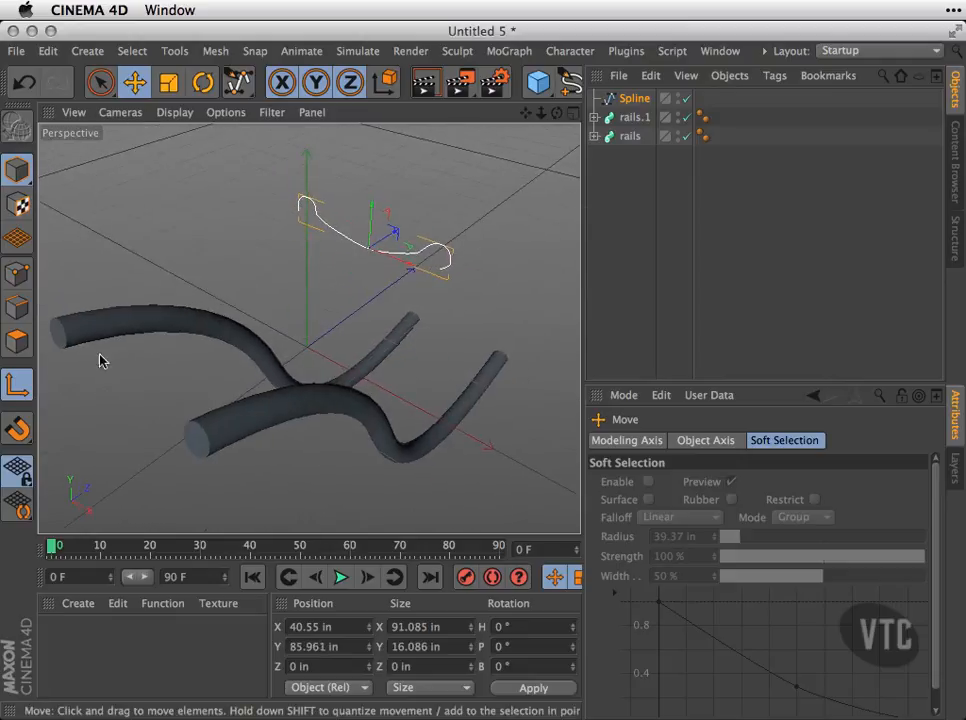
left_click(18, 388)
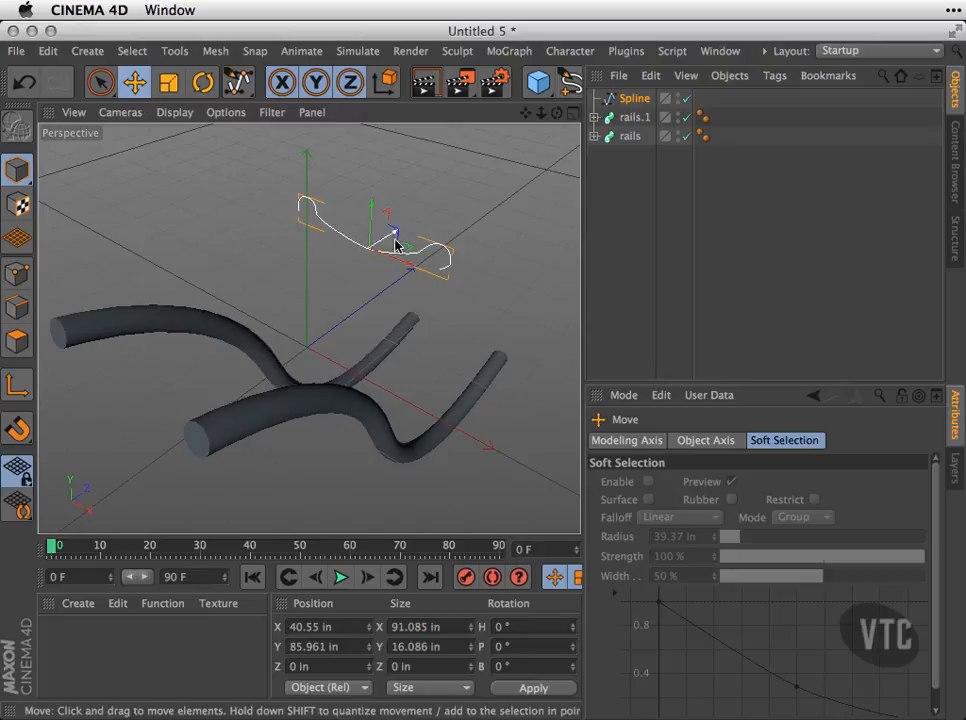
- Move the spline along Z to the upper ends of the rails, at about Z -139.6 in
left_click_drag(395, 235, 314, 331)
key("super+z")
middle_click_drag(350, 328, 475, 300, "alt")
left_click_drag(474, 268, 185, 339)
left_click_drag(203, 392, 570, 346, "alt")
middle_click_drag(277, 360, 337, 312, "alt")
left_click_drag(300, 302, 256, 334, "alt")
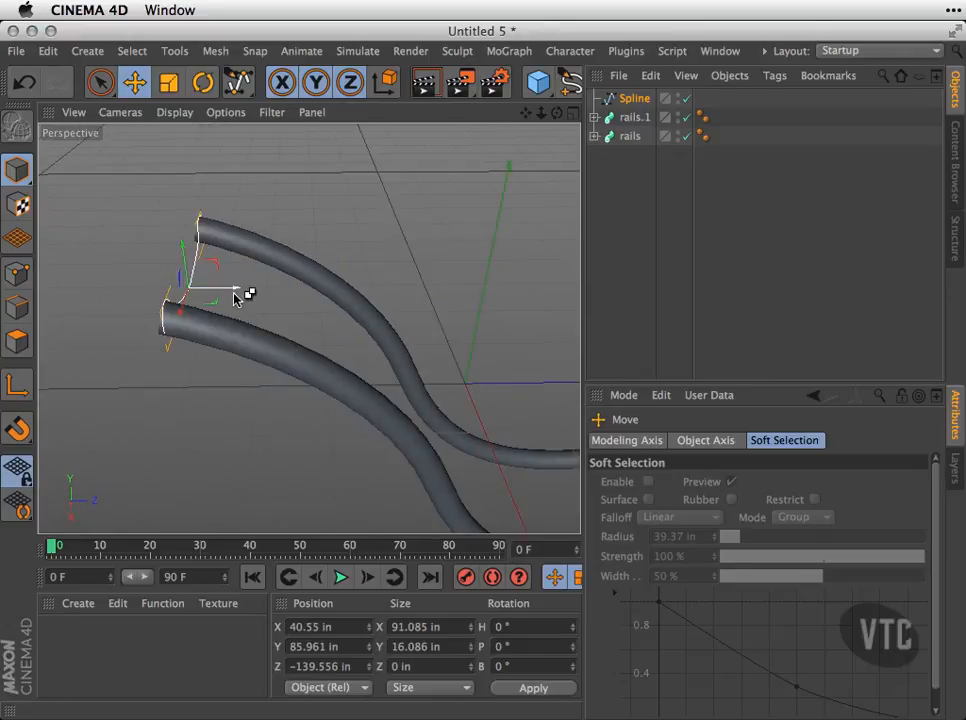
- Duplicate the spline along the rails and place the copy on the upper slope, about Y 45.7 in, Z -61.3 in
left_click_drag(236, 293, 548, 334, "ctrl")
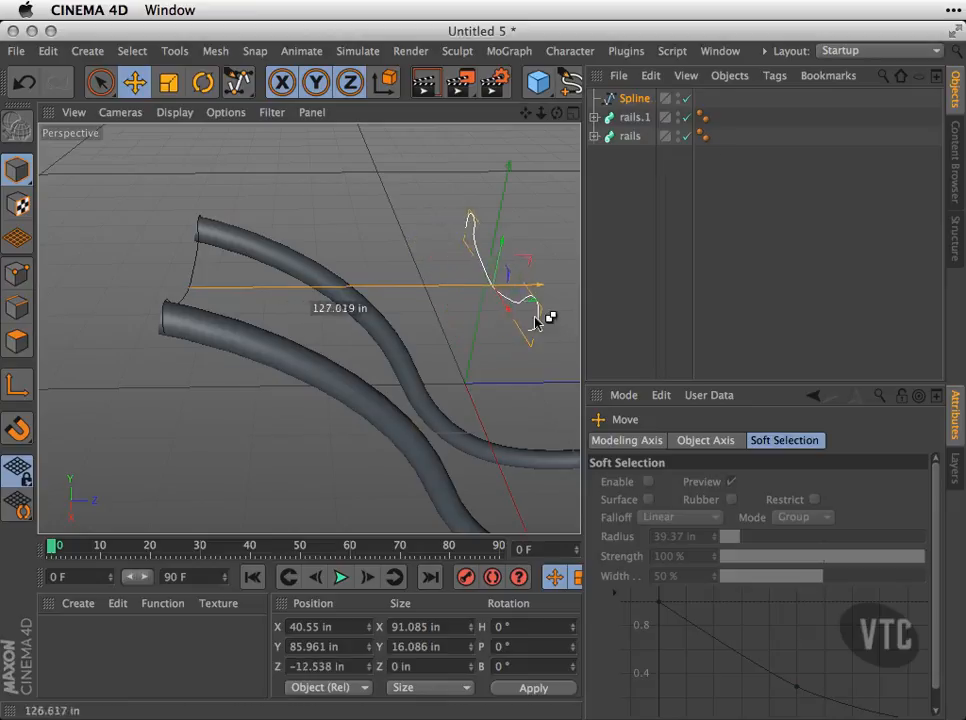
left_click_drag(505, 247, 465, 405)
left_click_drag(465, 405, 394, 302, "alt")
left_click_drag(420, 355, 328, 252)
left_click_drag(377, 291, 333, 296)
left_click_drag(347, 291, 304, 260, "alt")
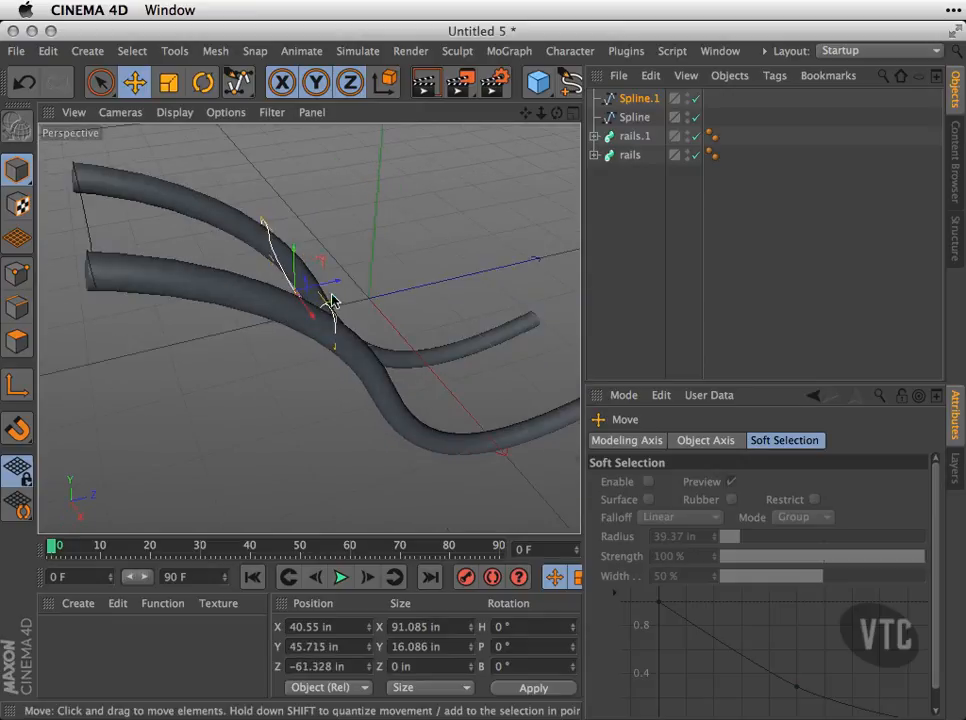
- Rotate the spline copy to a pitch of about -43.3° and reposition it at about Y 42.6 in, Z -64.2 in
key("t")
key("e")
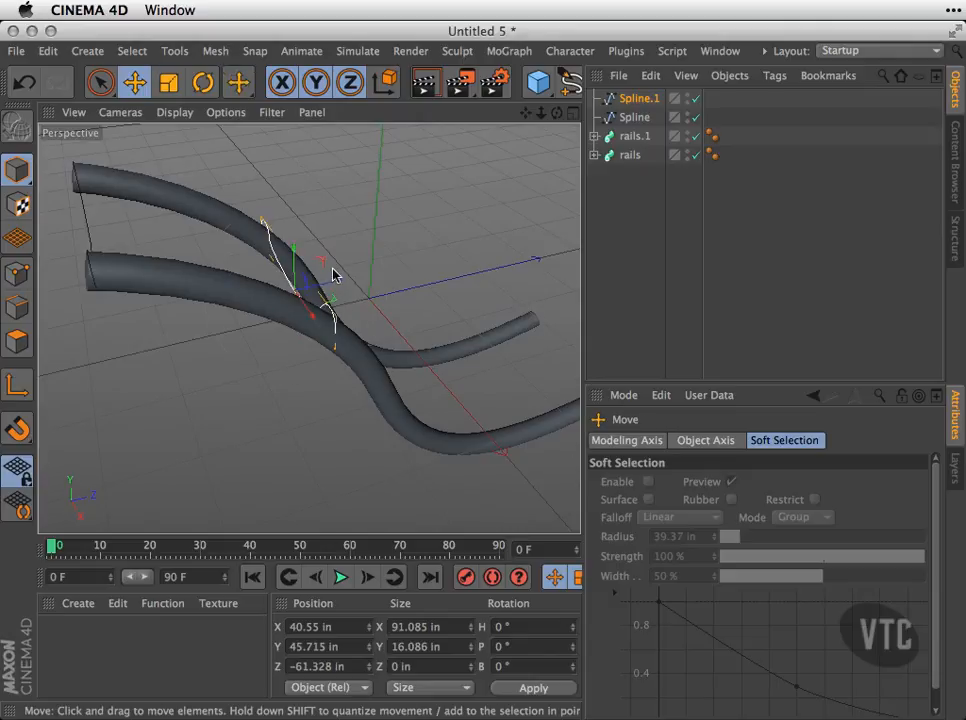
key("r")
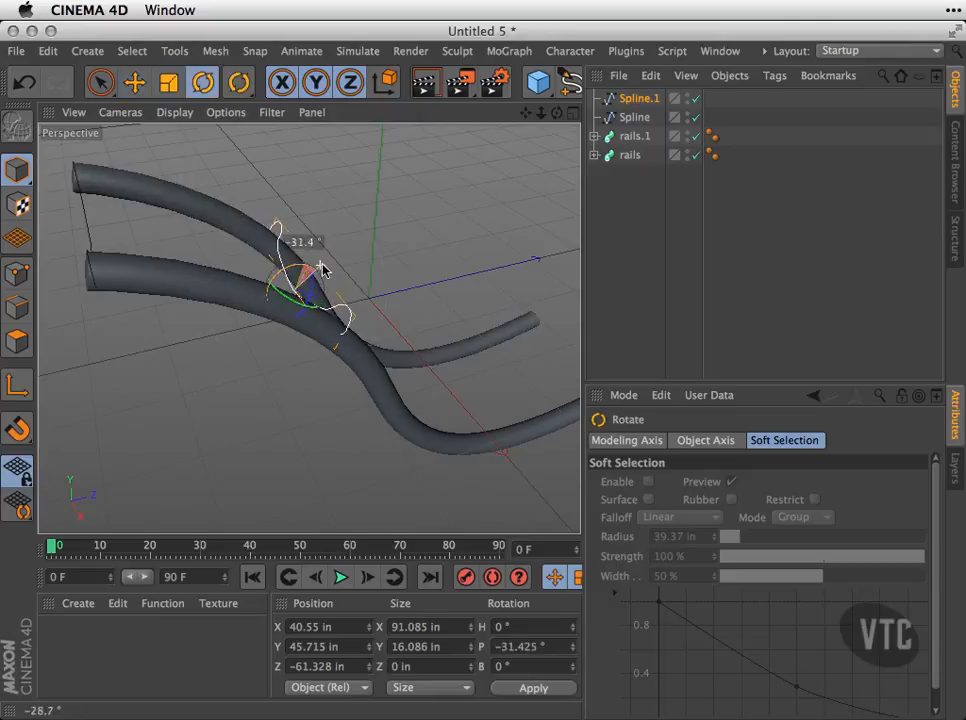
mouse_move(329, 270)
left_mouse_down()
mouse_move(338, 267)
mouse_move(325, 262)
left_mouse_up()
key("e")
middle_click_drag(135, 338, 340, 355, "alt")
middle_click_drag(448, 314, 228, 293, "alt")
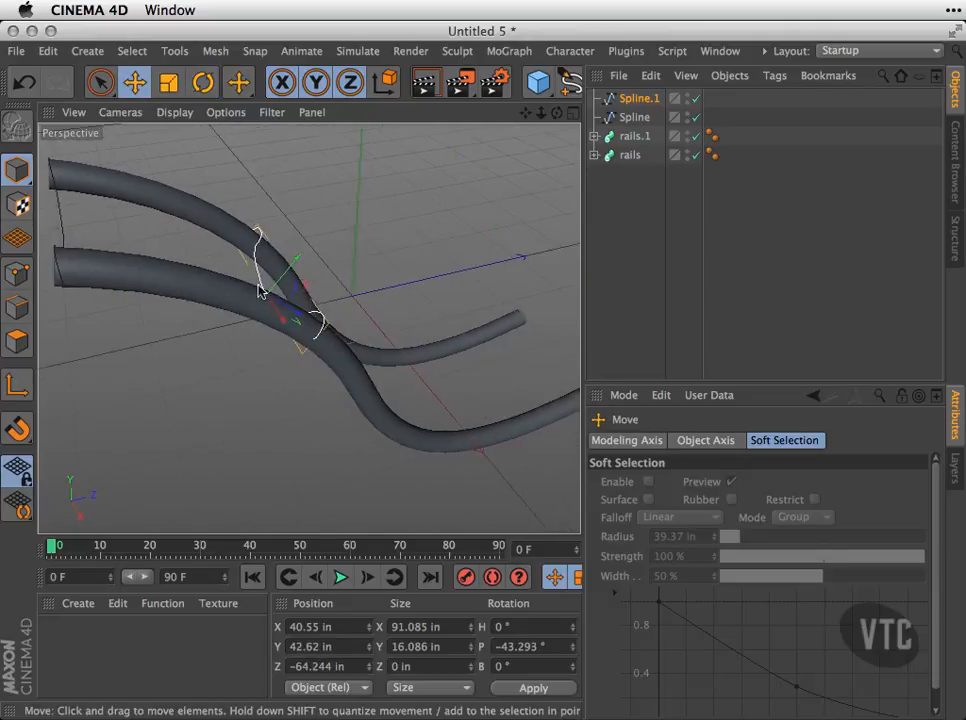
left_click_drag(398, 393, 271, 401, "alt")
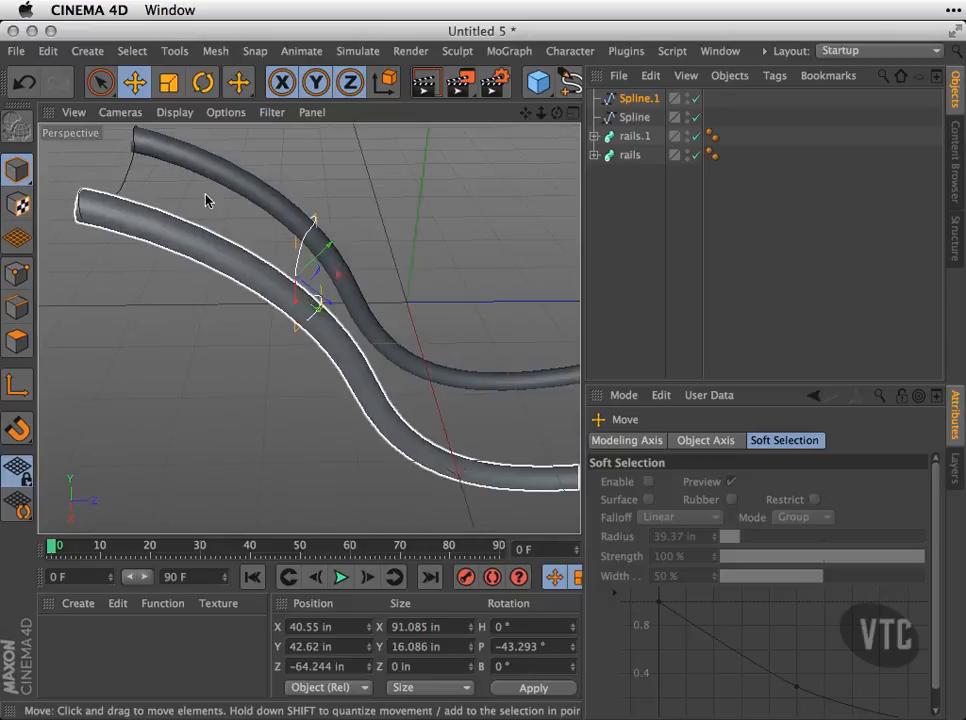
- Add two spline copies farther down the rails, at about Y -19.9, Z -28.5 in and Y -61.3, Z 21 in, pitching the second about -21.7°
left_click_drag(333, 310, 408, 361, "ctrl")
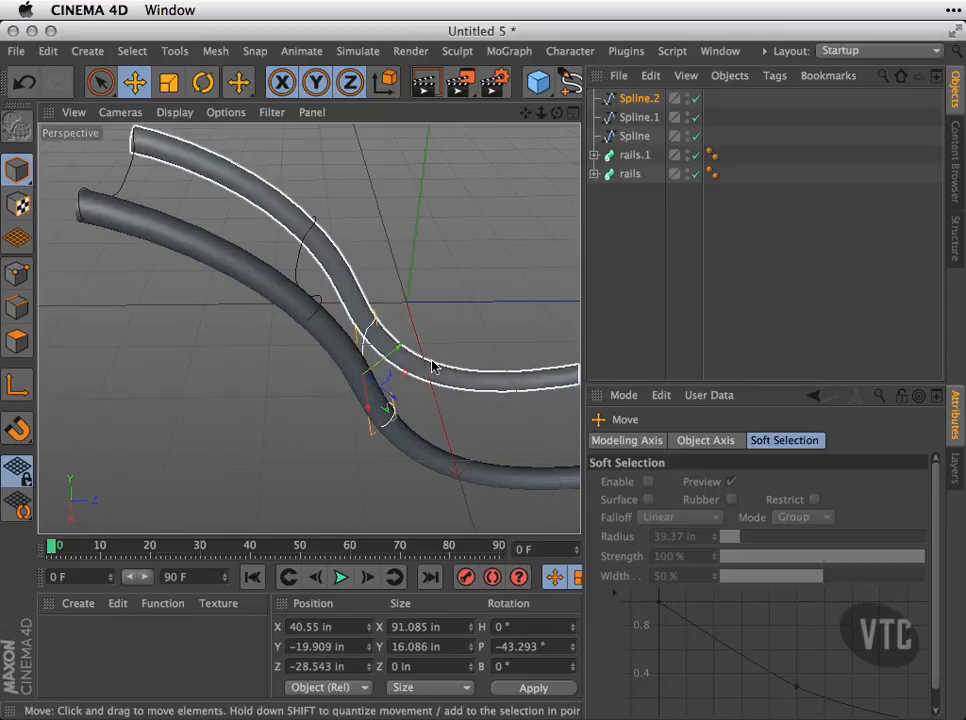
middle_click_drag(430, 362, 243, 295, "alt")
left_click_drag(218, 323, 291, 320, "ctrl")
key("t")
key("r")
key("e")
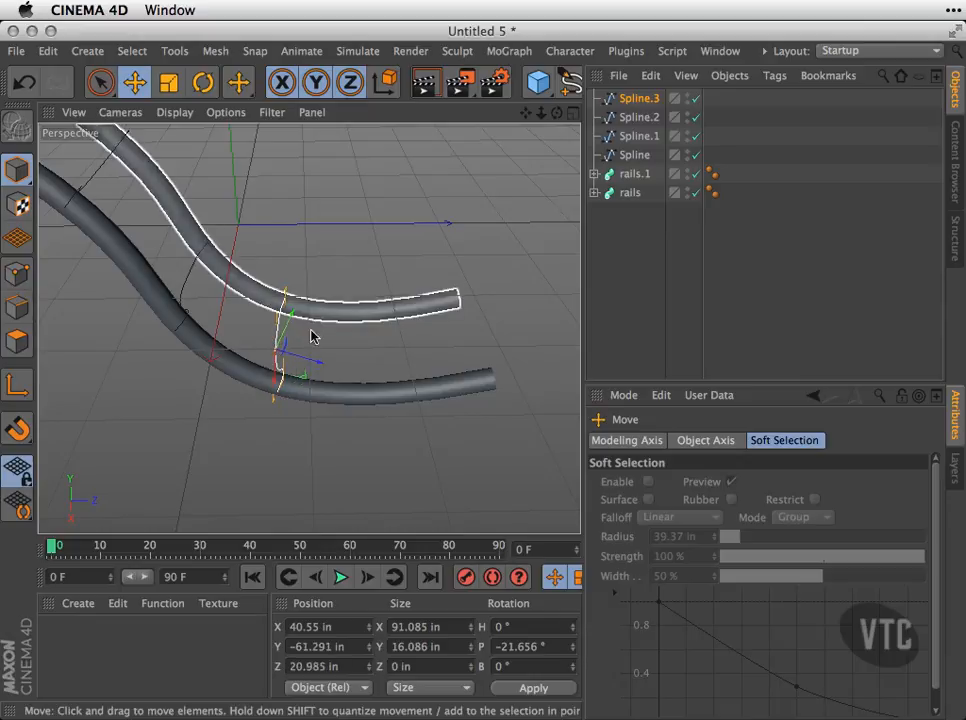
- Add two more spline copies at about 5.2° pitch, one near Y -68.8, Z 78.6 in and one at the rails' lower ends, Z 137 in
left_click_drag(320, 368, 360, 345, "ctrl")
key("r")
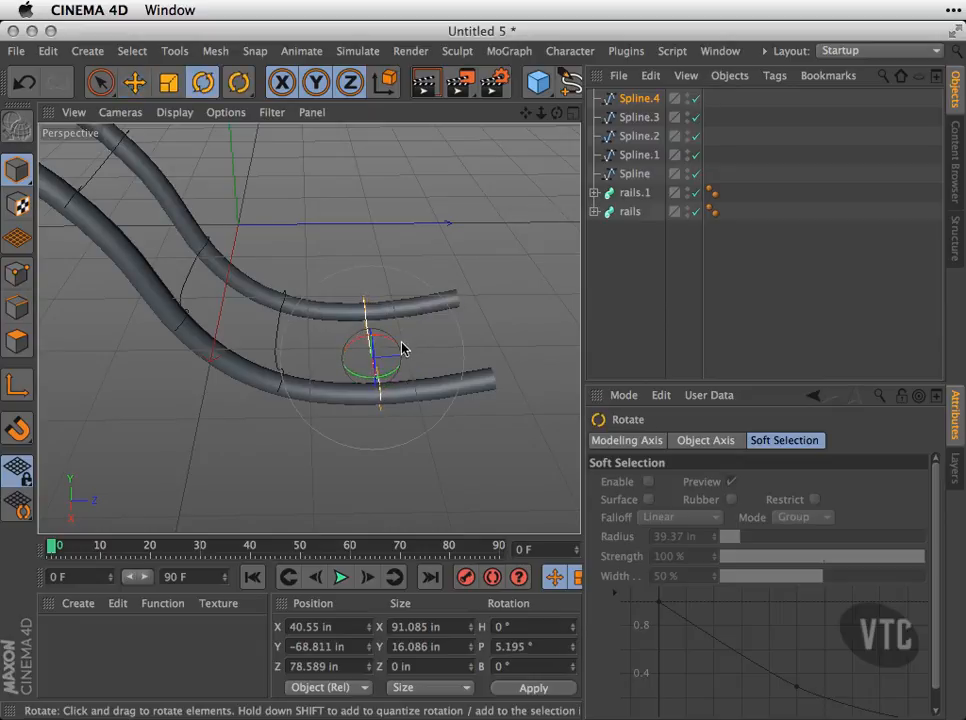
key("e")
left_click_drag(418, 357, 477, 313)
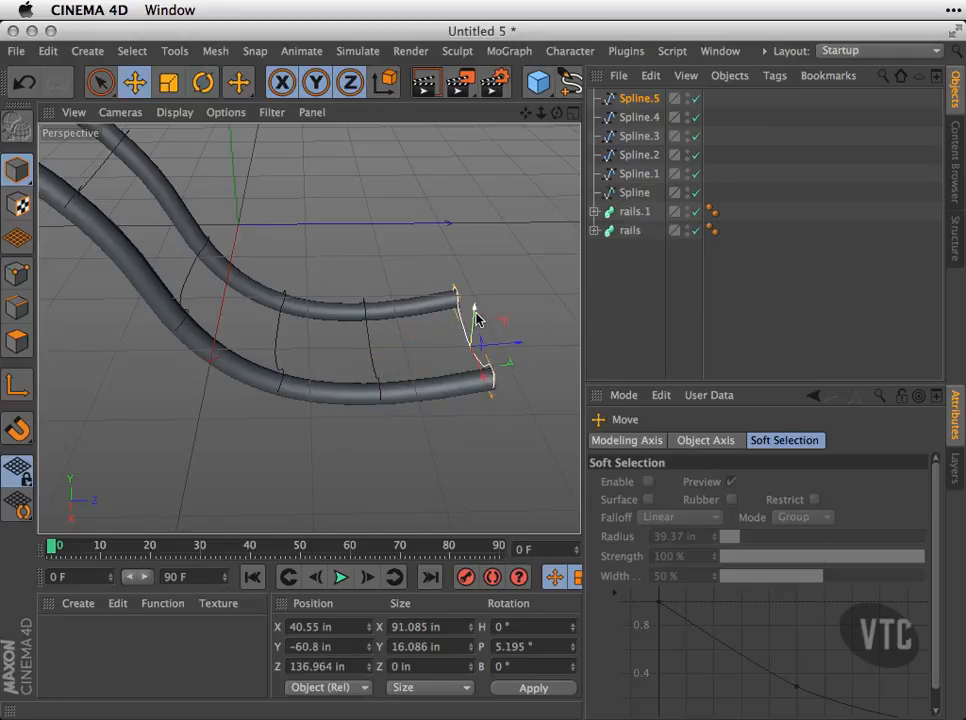
left_click_drag(396, 284, 288, 295, "alt")
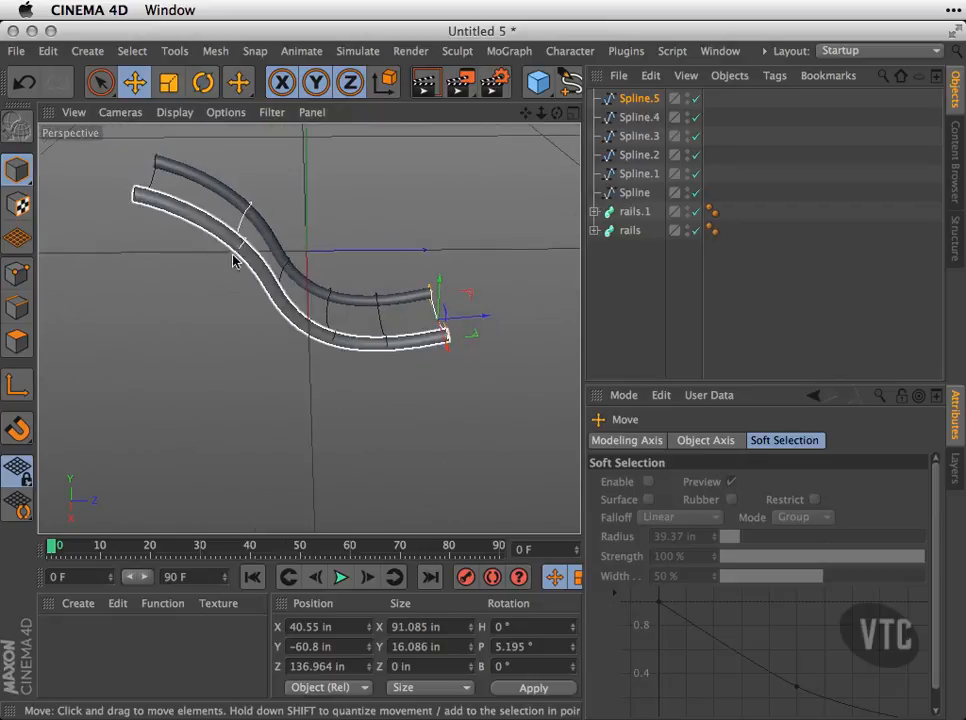
left_click_drag(293, 389, 431, 252, "alt")
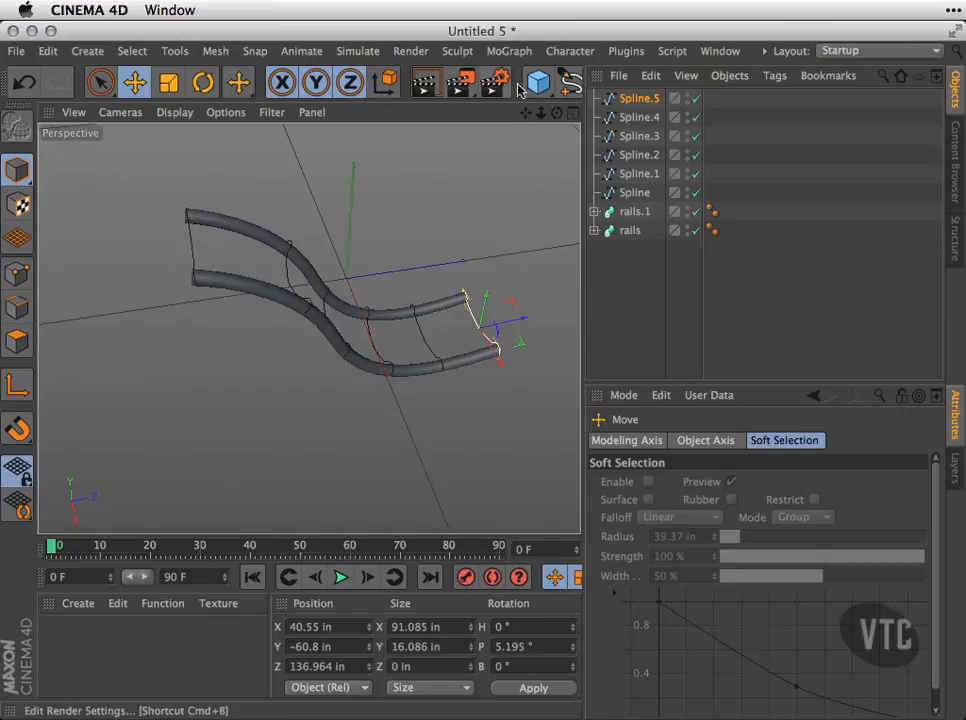
- Add a Loft object and nest all six splines under it to form the surface between the rails
scroll(357, 68, "down", 5)
left_click(389, 85)
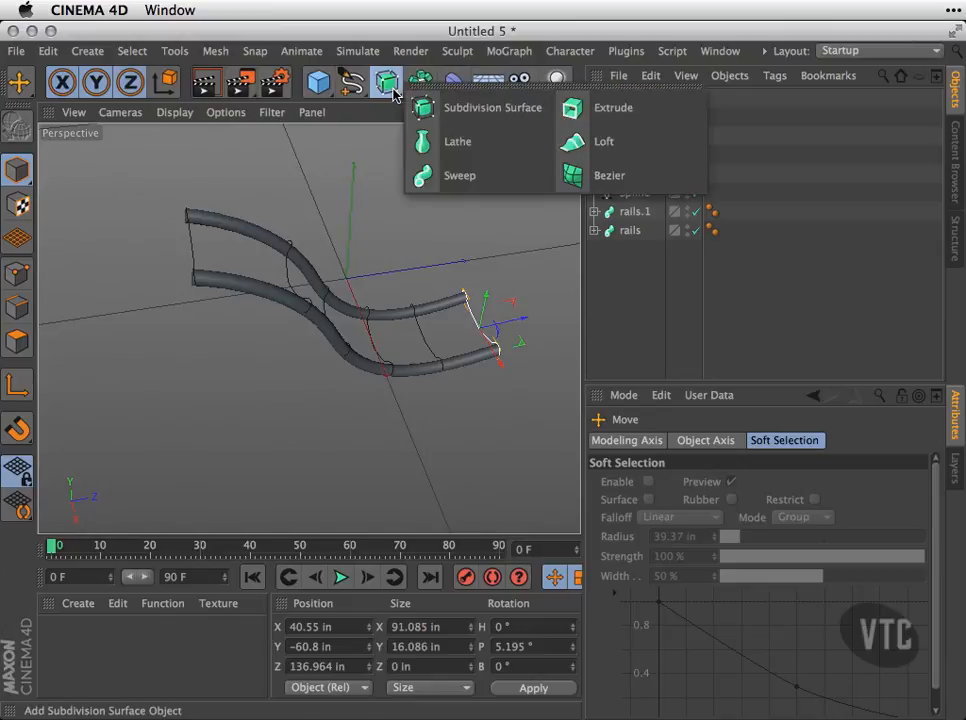
left_click(603, 143)
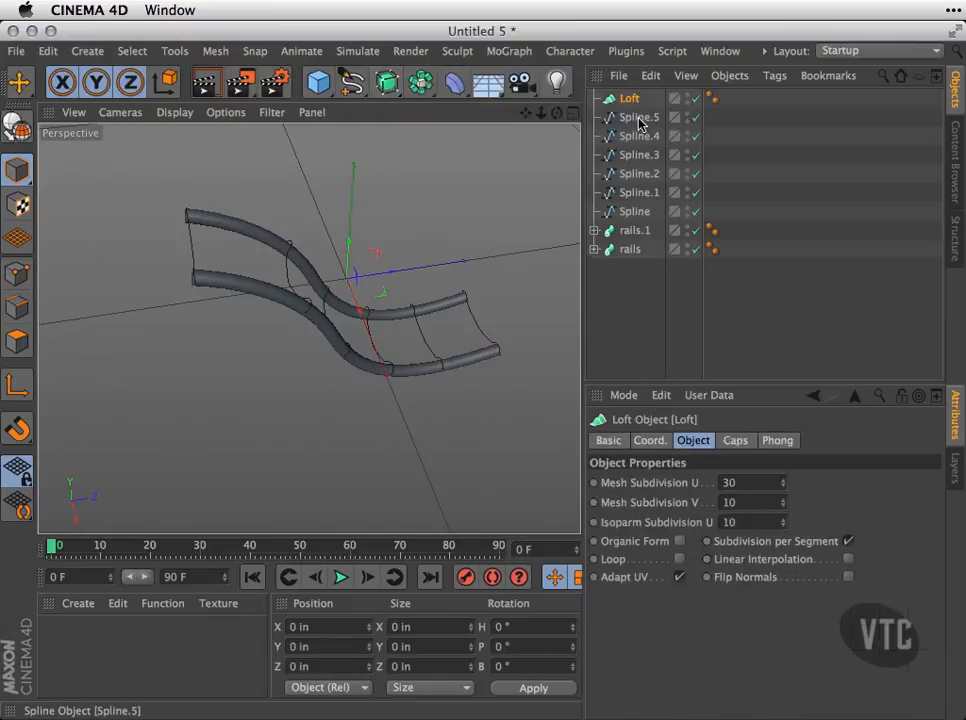
left_click(640, 118)
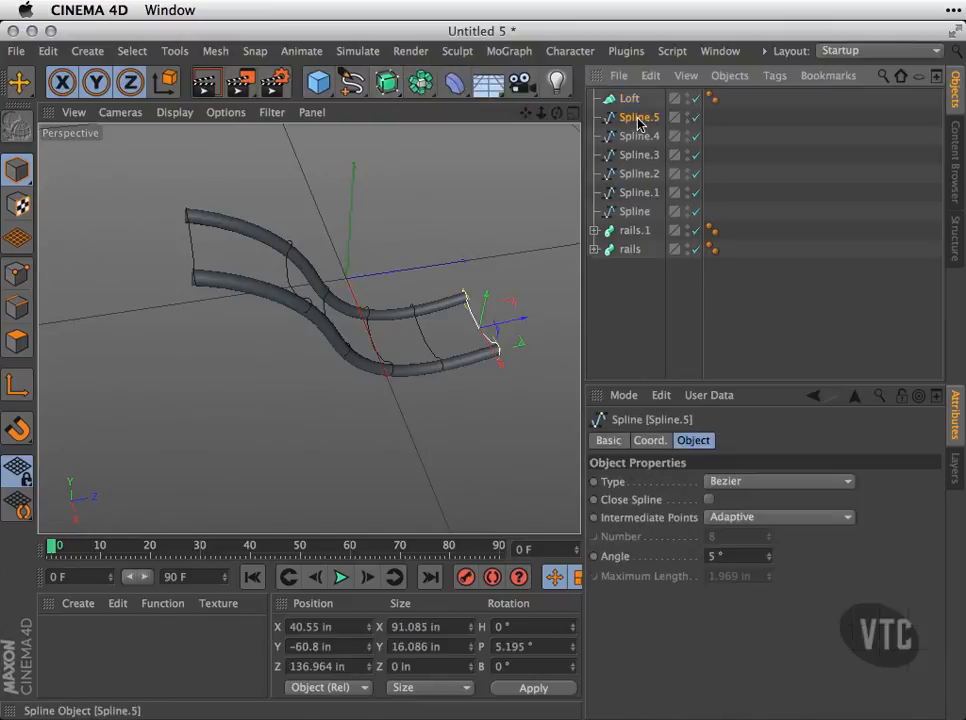
left_click(638, 212, "shift")
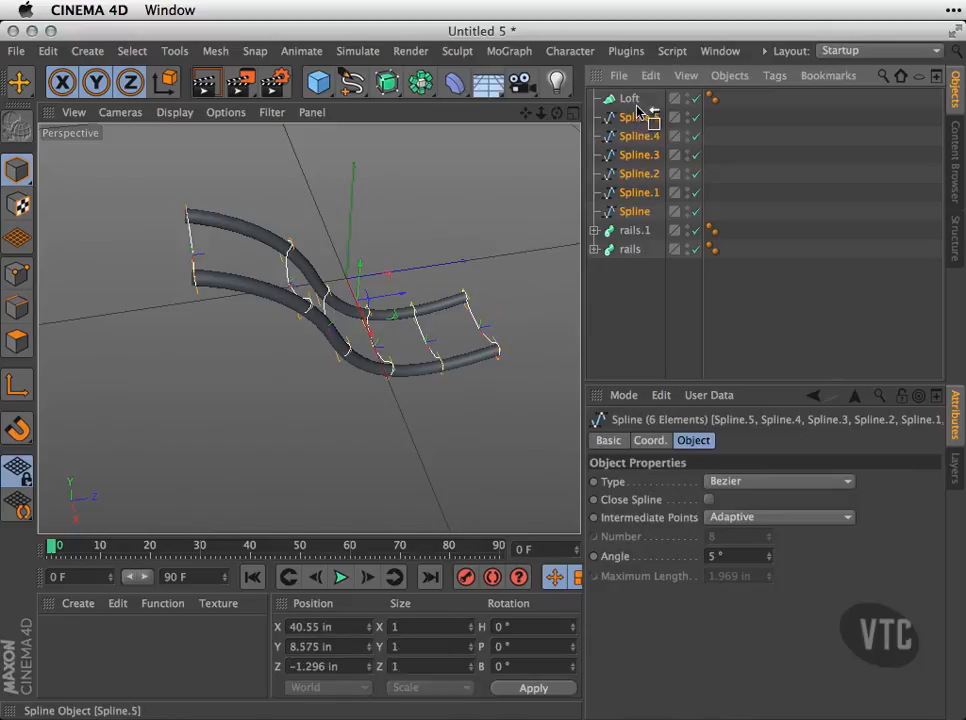
left_click_drag(636, 103, 630, 99)
- Examine the lofted surface and its fit over both rails from several angles
left_click_drag(517, 235, 349, 310, "alt")
left_click(418, 264)
left_click_drag(400, 268, 100, 306, "alt")
left_click_drag(198, 416, 503, 340, "alt")
left_click_drag(416, 346, 380, 334, "alt")
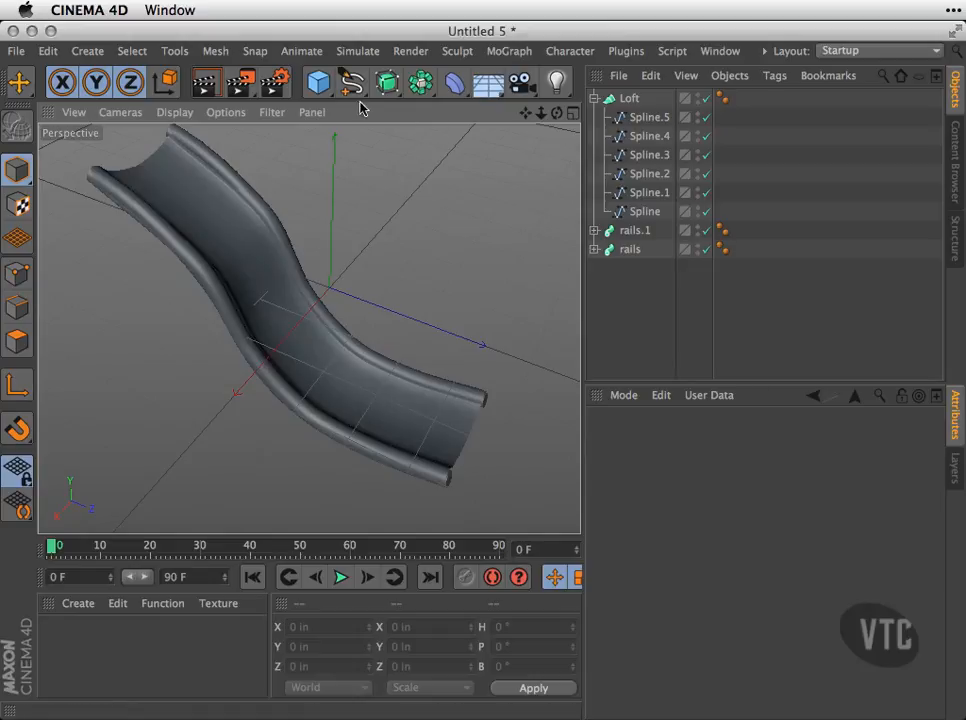
left_click_drag(351, 82, 392, 140)
left_click_drag(387, 82, 600, 141)
mouse_move(455, 257)
left_mouse_down("alt")
mouse_move(418, 293)
mouse_move(427, 292)
mouse_move(442, 326)
mouse_move(244, 293)
mouse_move(456, 289)
mouse_move(360, 285)
mouse_move(183, 216)
mouse_move(390, 274)
mouse_move(469, 275)
mouse_move(438, 213)
mouse_move(455, 282)
mouse_move(448, 304)
mouse_move(447, 273)
mouse_move(452, 282)
left_mouse_up("alt")
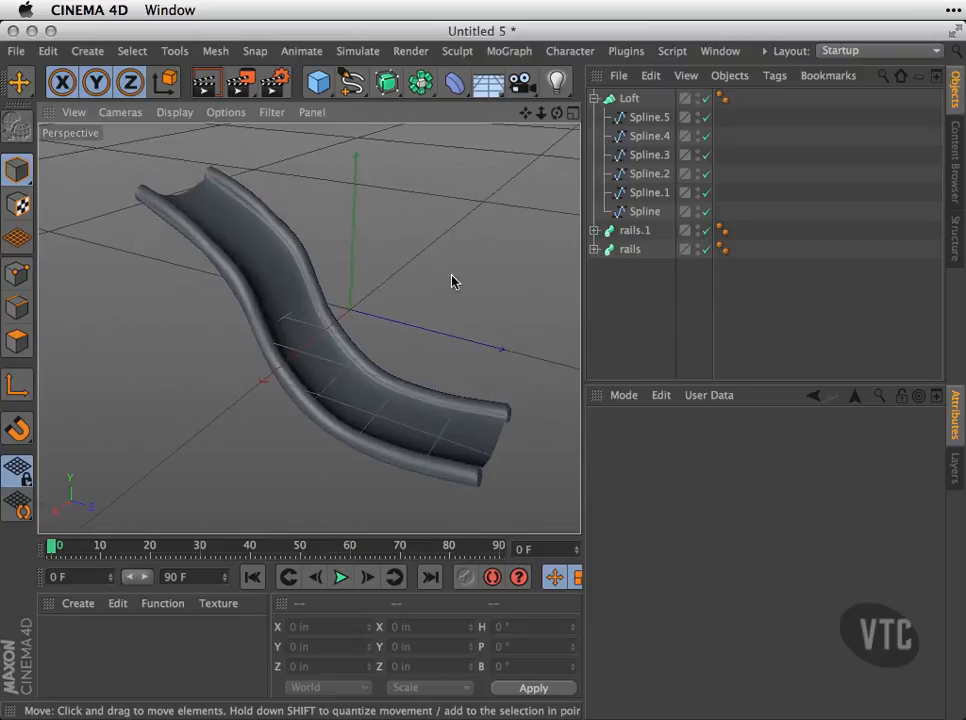